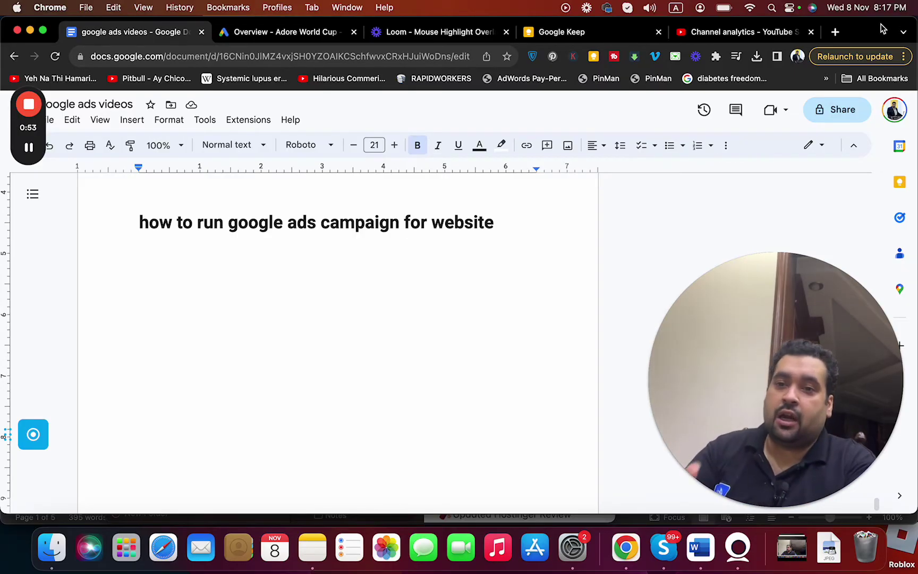
Search Google for "google ads" on a new page
{"action": "left_click", "coordinate": [836, 32]}
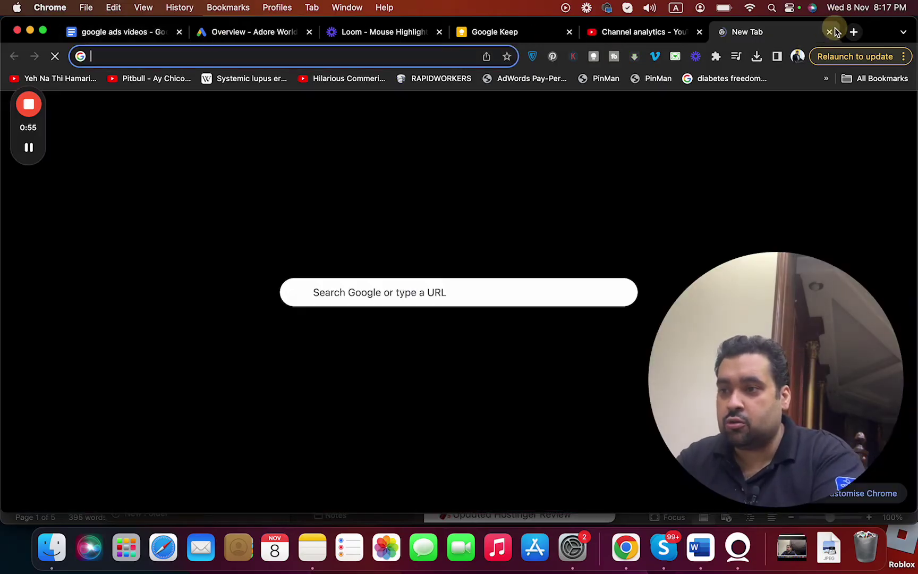
{"action": "type", "text": "google ads"}
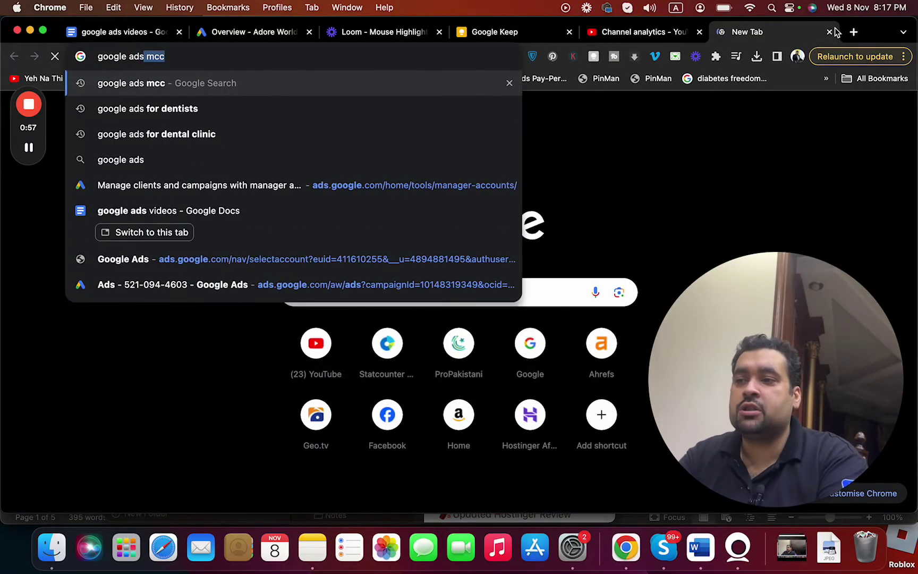
{"action": "key", "text": "BackSpace"}
{"action": "key", "text": "Return"}
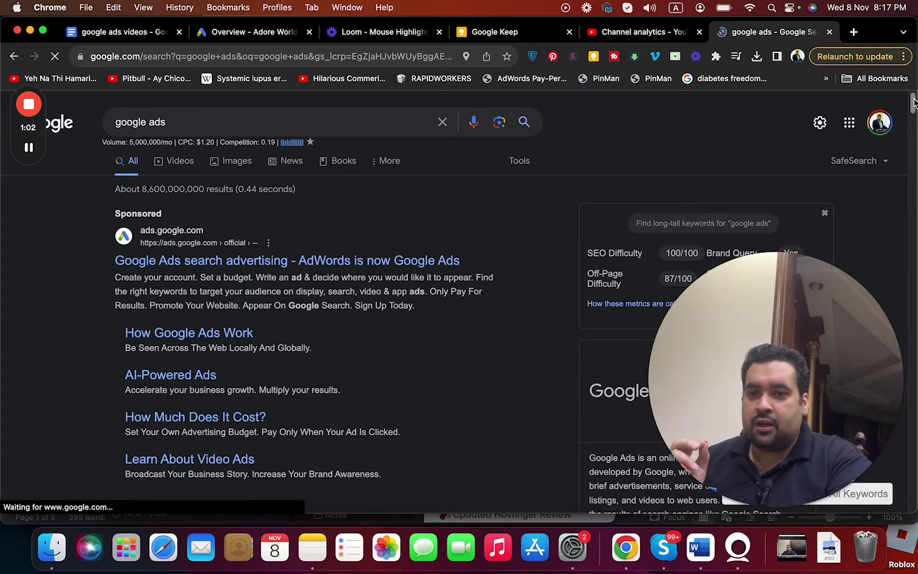
Open the official Google Ads site from the non-sponsored search results and start the sign-up to reach the account selection
{"action": "scroll", "coordinate": [861, 119], "scroll_direction": "down", "scroll_amount": 5}
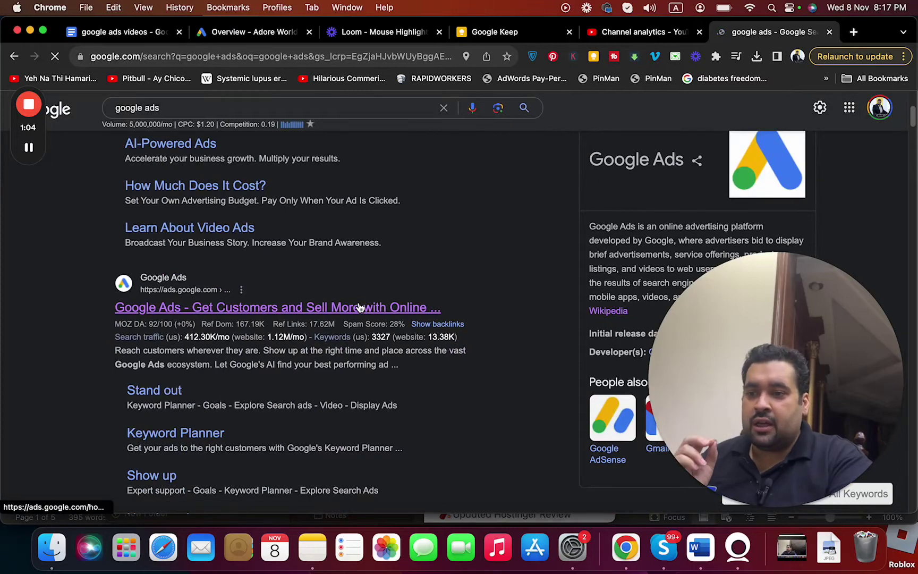
{"action": "left_click", "coordinate": [359, 307]}
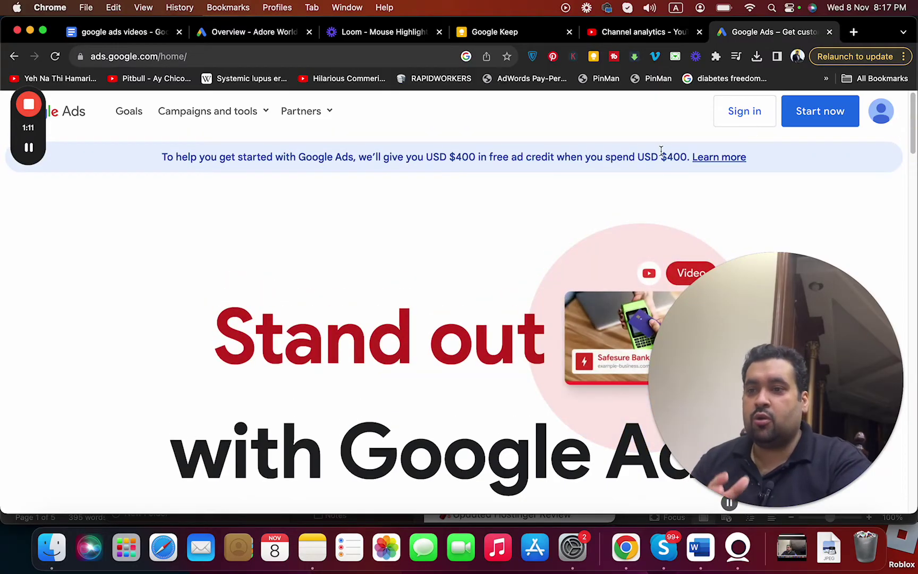
{"action": "left_click", "coordinate": [803, 118]}
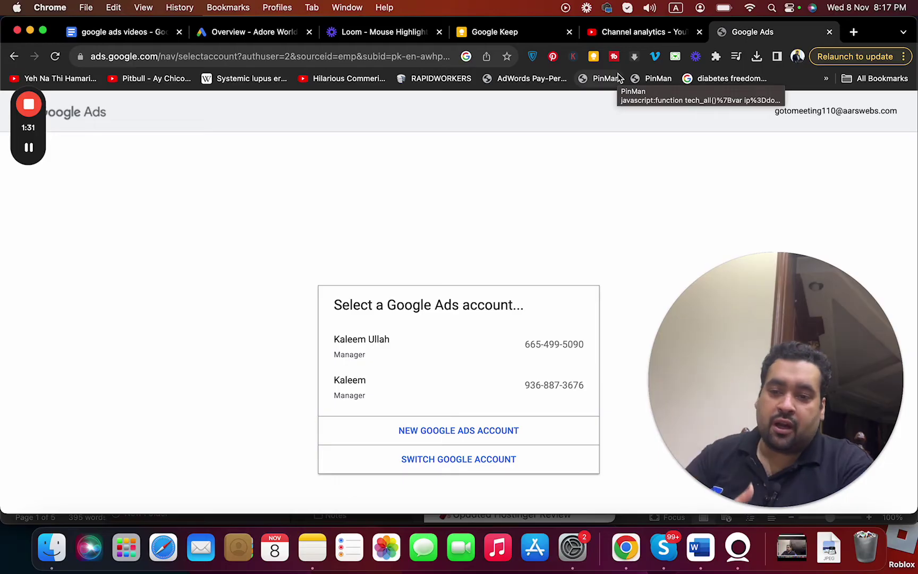
Return to the already open overview of the Adore World Cup account and start a new campaign
{"action": "left_click", "coordinate": [271, 34]}
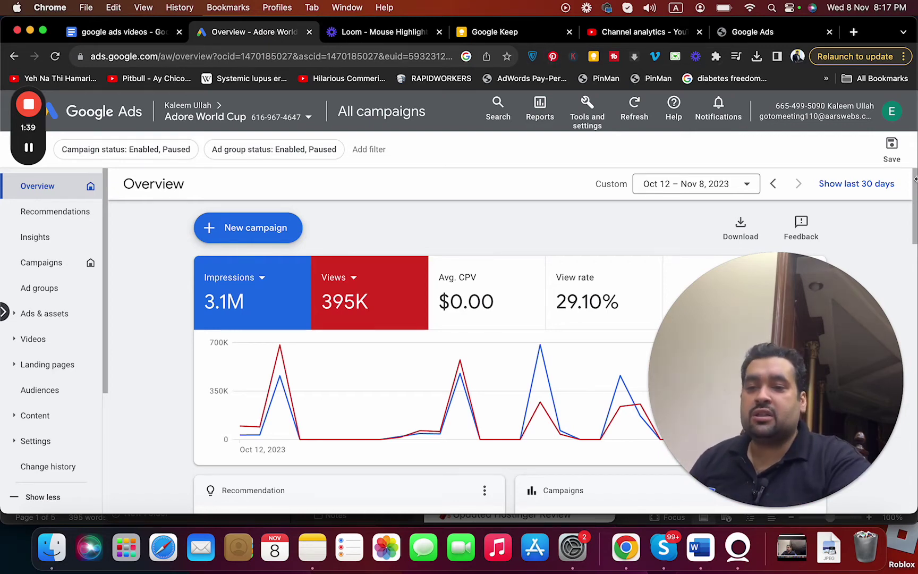
{"action": "left_click_drag", "start_coordinate": [915, 184], "coordinate": [915, 183]}
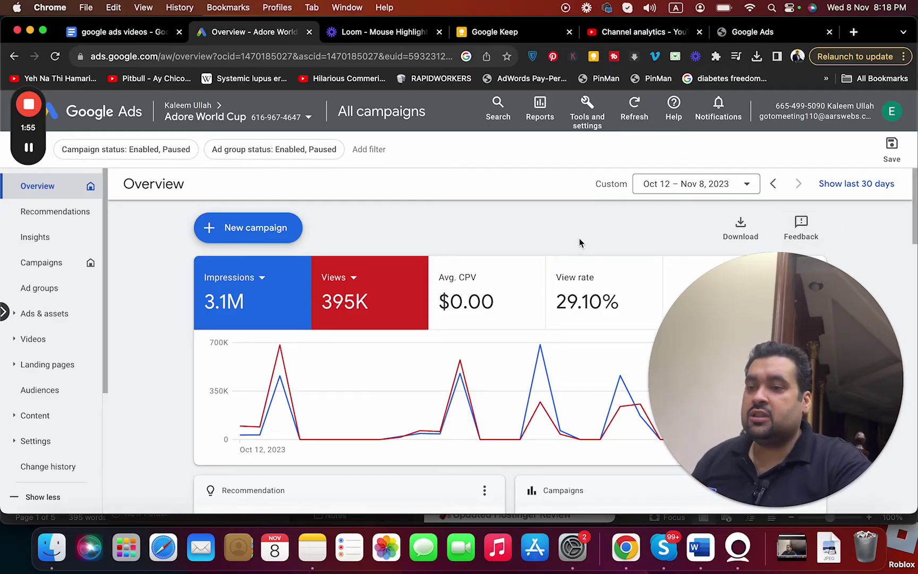
{"action": "left_click", "coordinate": [270, 232]}
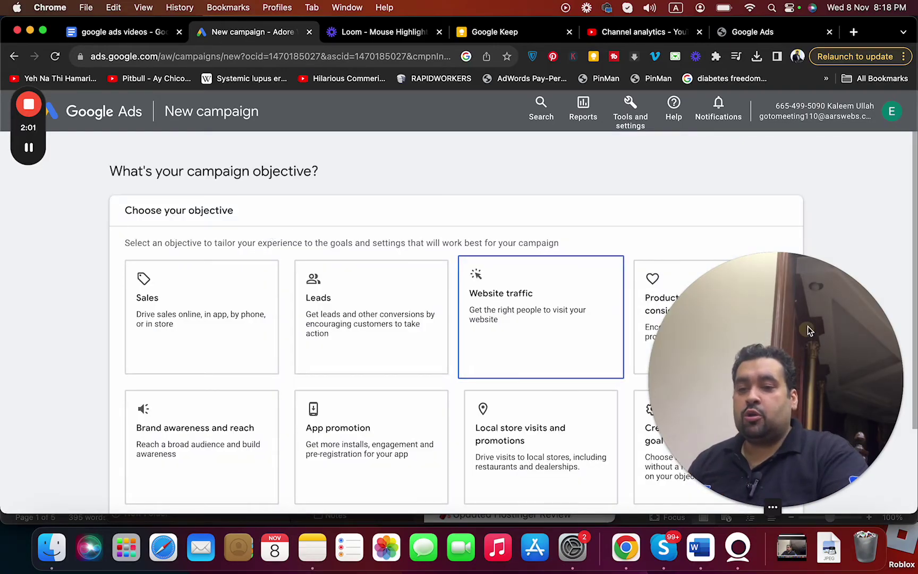
Choose Sales as the objective of the new campaign
{"action": "left_click_drag", "start_coordinate": [849, 379], "coordinate": [849, 137]}
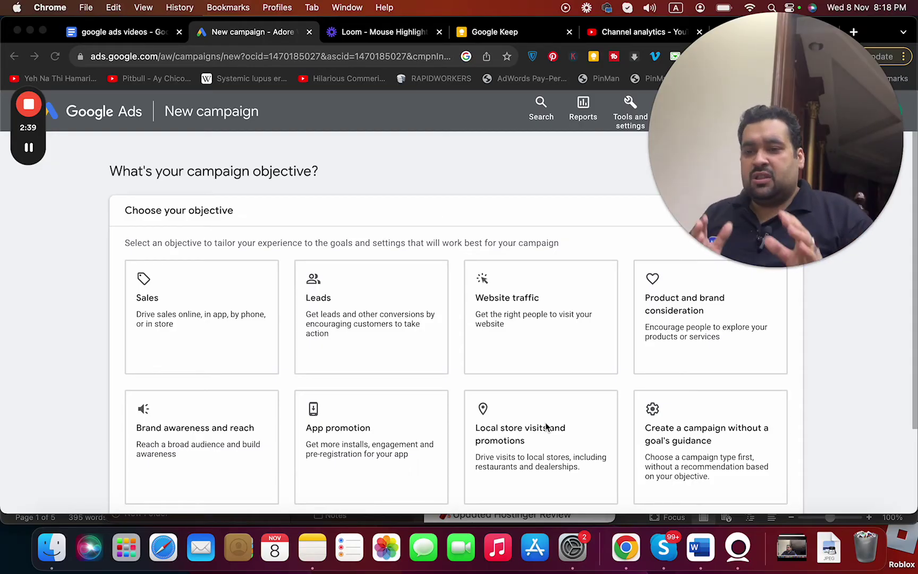
{"action": "left_click", "coordinate": [847, 381]}
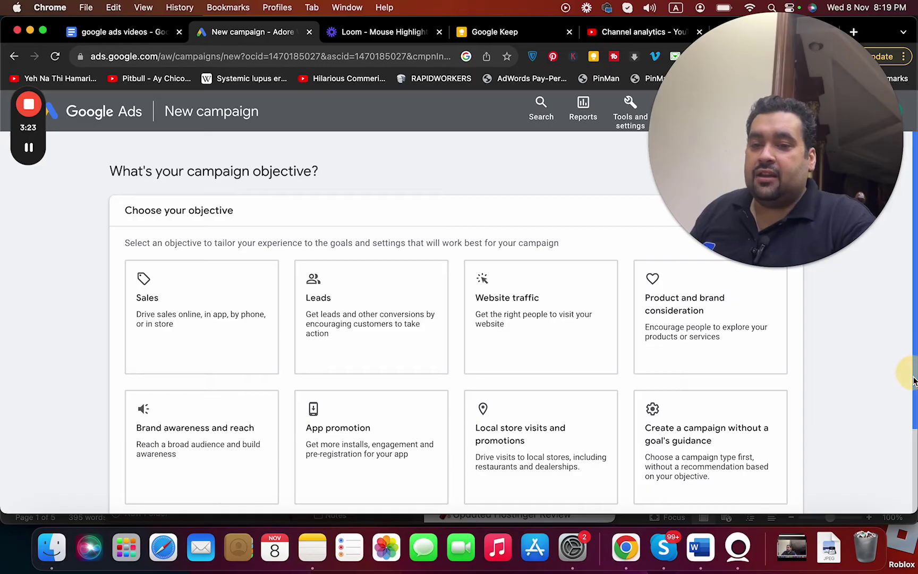
{"action": "scroll", "coordinate": [905, 411], "scroll_direction": "down", "scroll_amount": 2}
{"action": "scroll", "coordinate": [903, 404], "scroll_direction": "up", "scroll_amount": 1}
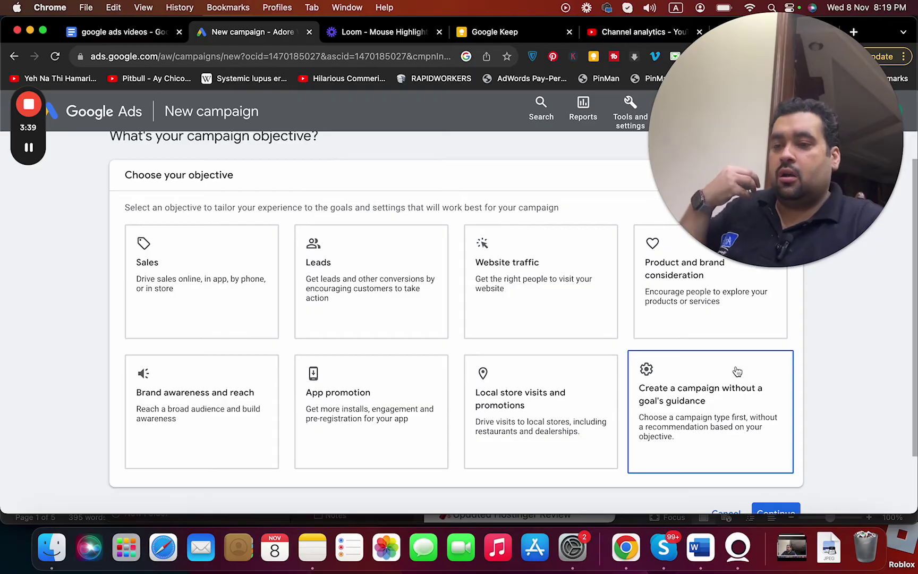
{"action": "left_click", "coordinate": [215, 259]}
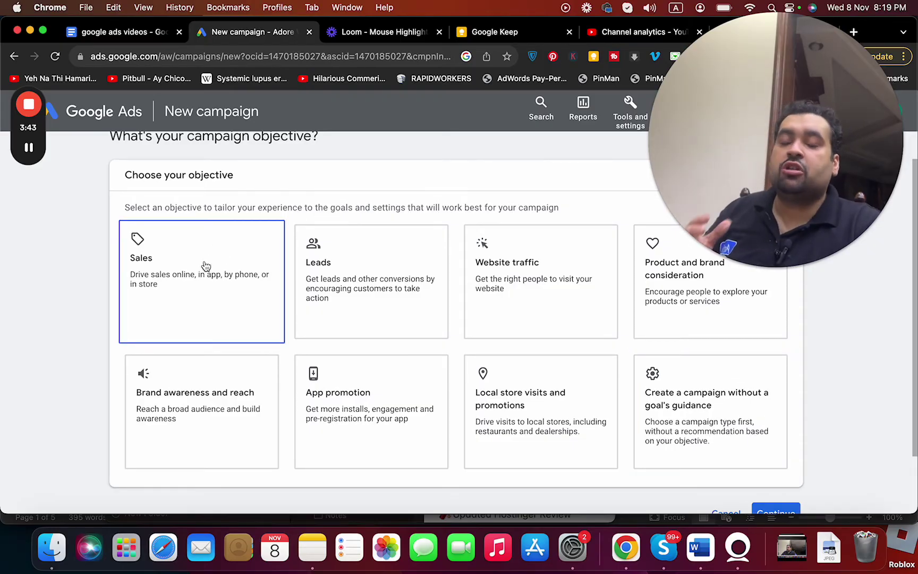
{"action": "left_click", "coordinate": [205, 263]}
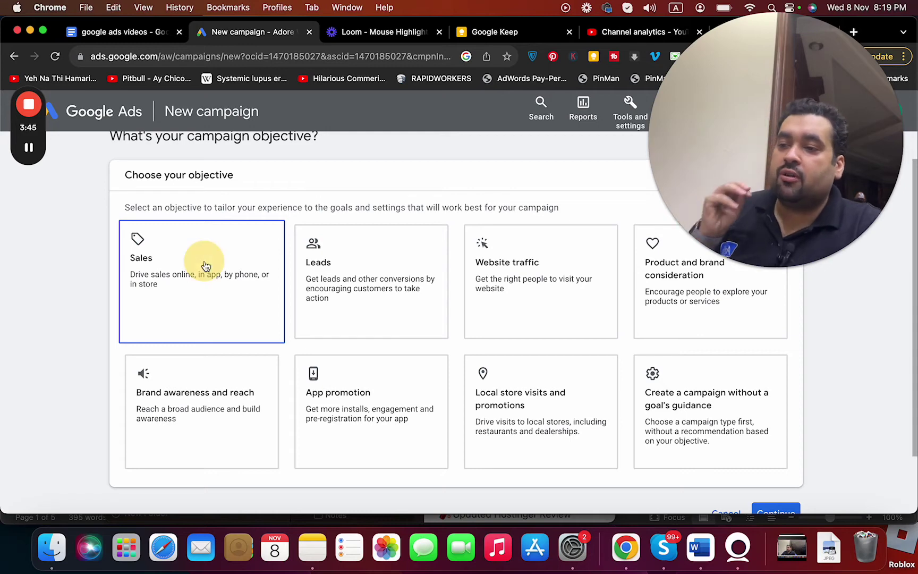
{"action": "left_click", "coordinate": [209, 263]}
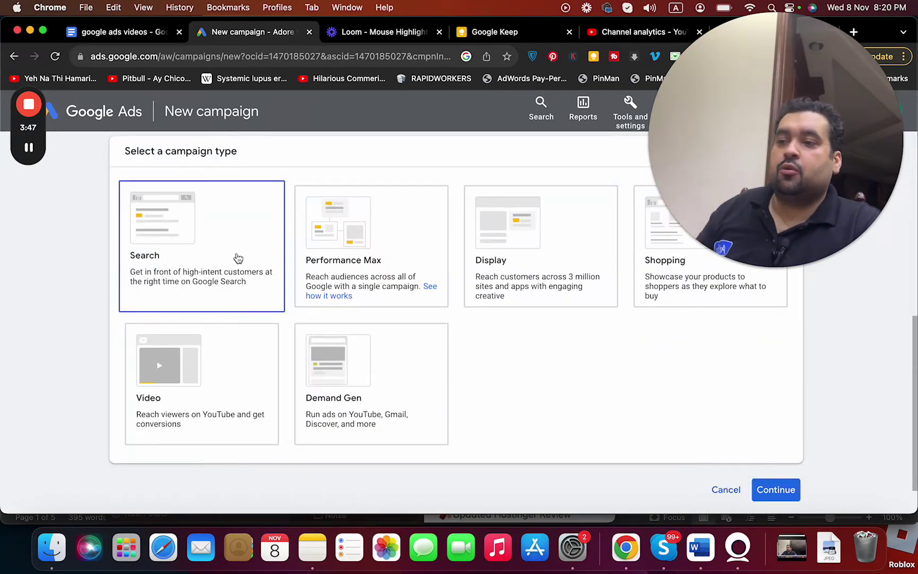
Select Search as the campaign type for the Sales objective
{"action": "left_click", "coordinate": [236, 184]}
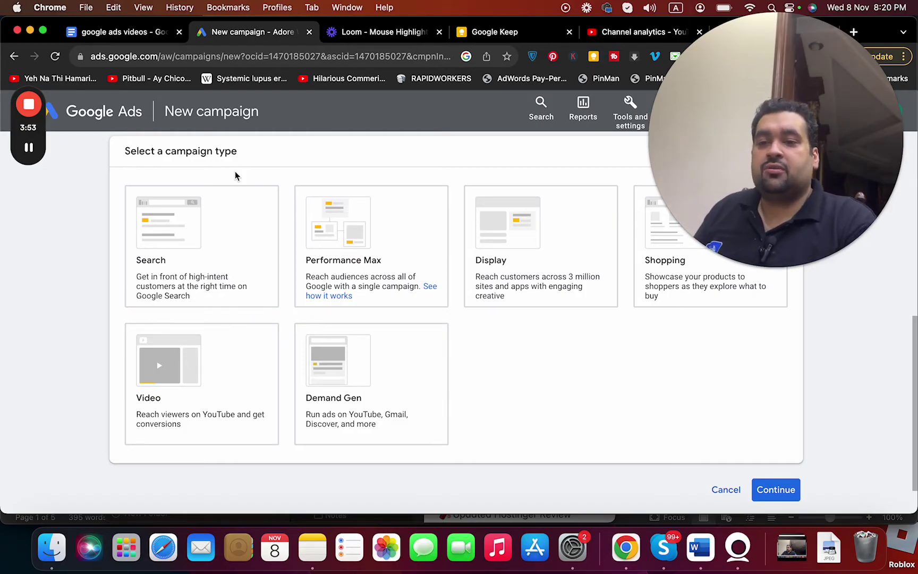
{"action": "left_click", "coordinate": [166, 272]}
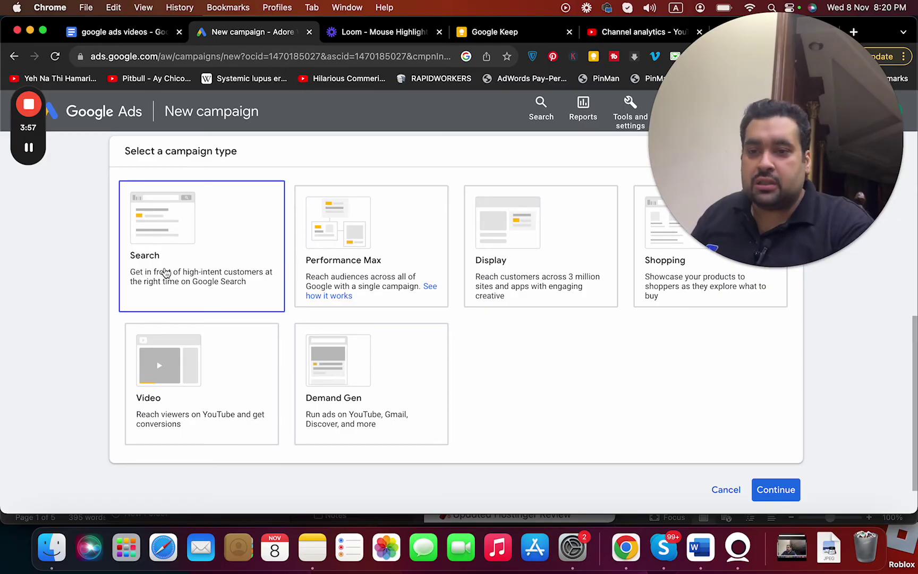
{"action": "left_click", "coordinate": [390, 264]}
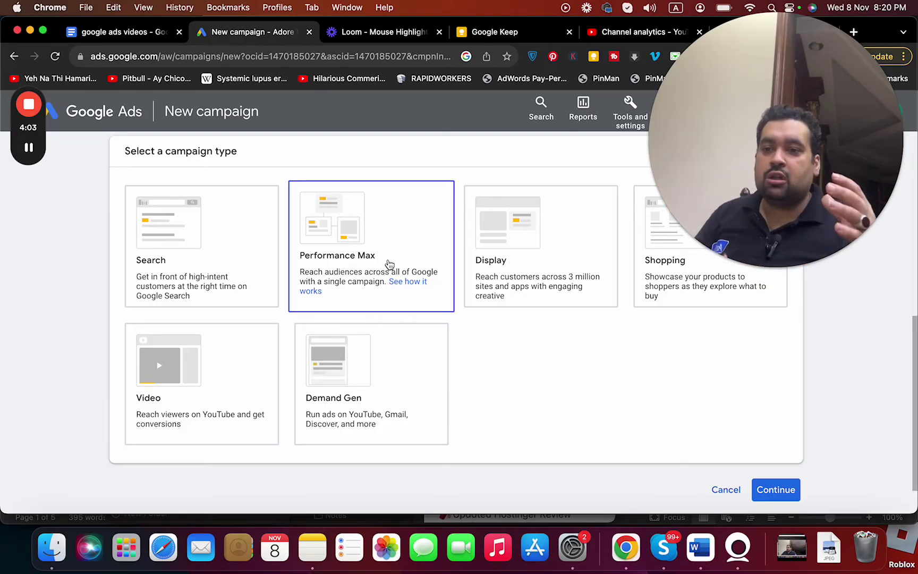
{"action": "left_click", "coordinate": [505, 249]}
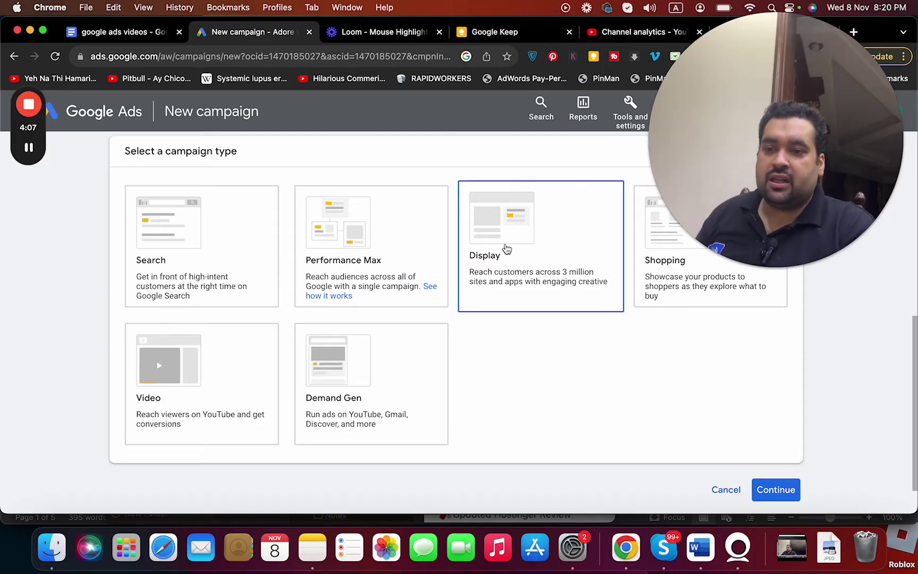
{"action": "left_click", "coordinate": [683, 256]}
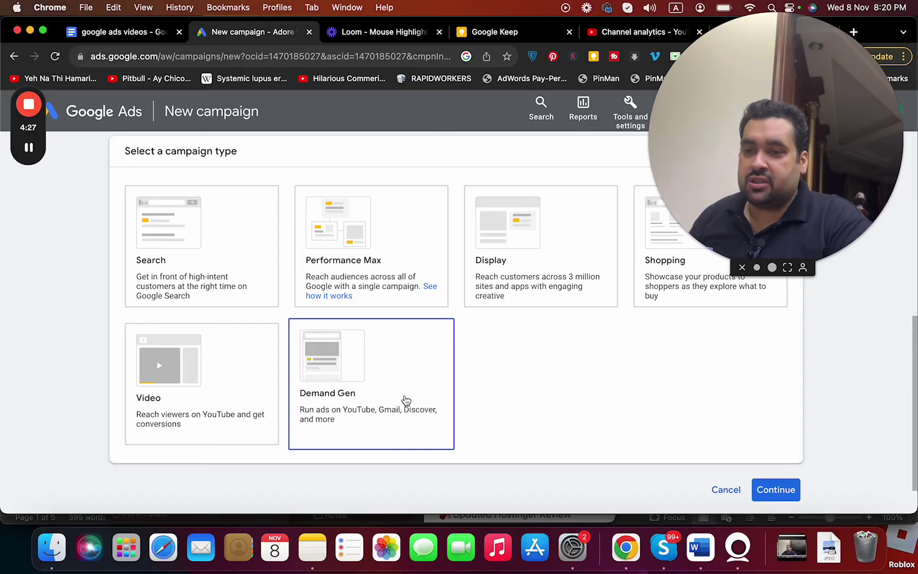
{"action": "left_click", "coordinate": [219, 286]}
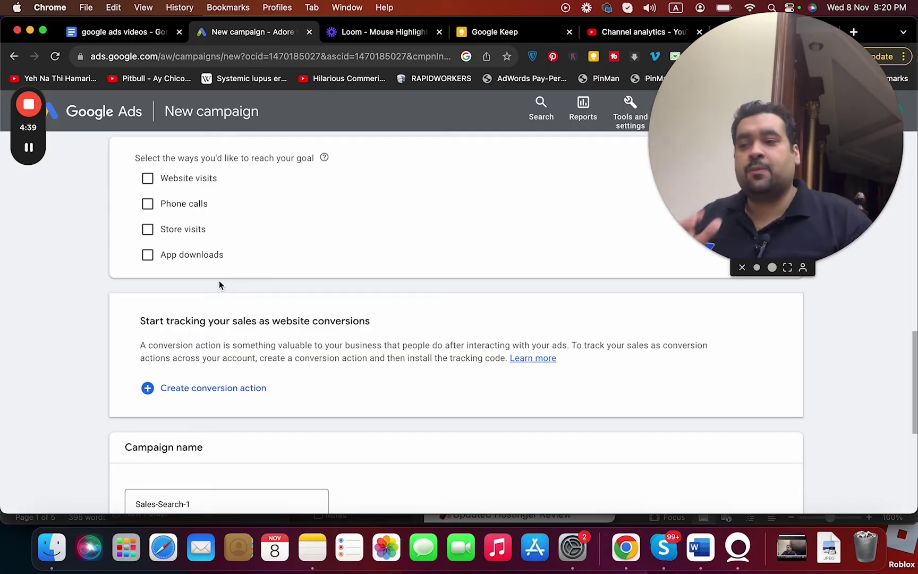
{"action": "left_click", "coordinate": [173, 180]}
{"action": "left_click", "coordinate": [206, 212]}
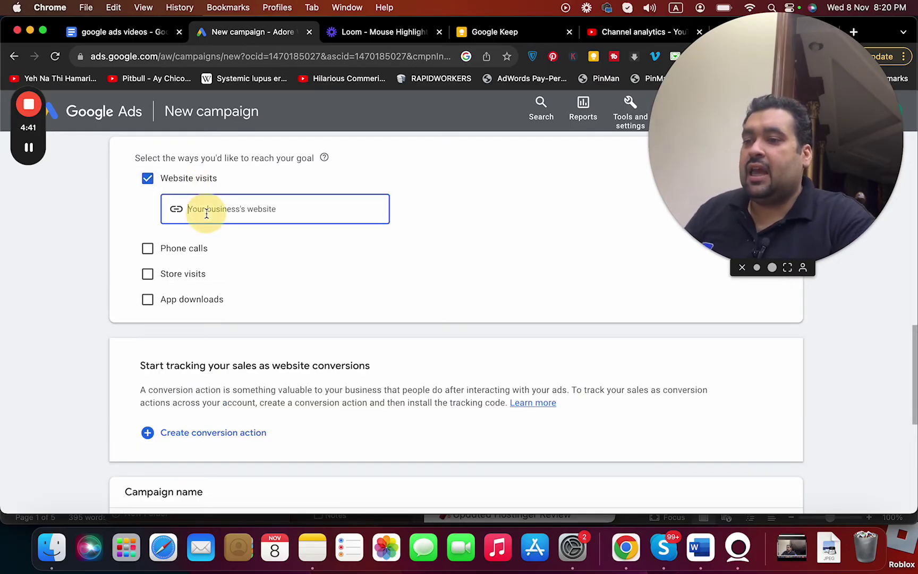
{"action": "type", "text": "https://aliraza.co"}
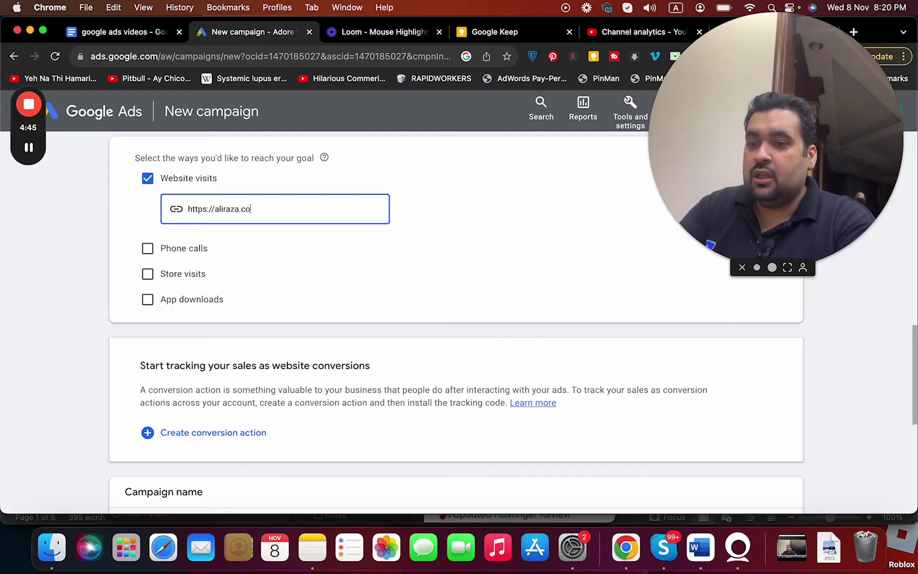
Keep the campaign name Sales-Search-1 and enhanced conversions turned on, and agree to continue to the bidding settings
{"action": "left_click_drag", "start_coordinate": [912, 390], "coordinate": [914, 443]}
{"action": "left_click", "coordinate": [194, 302]}
{"action": "left_click", "coordinate": [465, 348]}
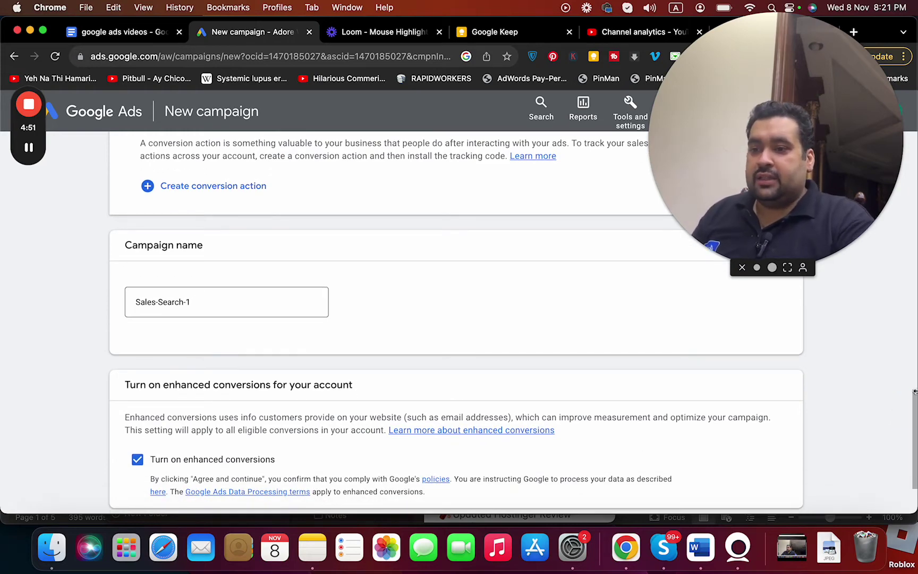
{"action": "left_click_drag", "start_coordinate": [914, 423], "coordinate": [914, 423]}
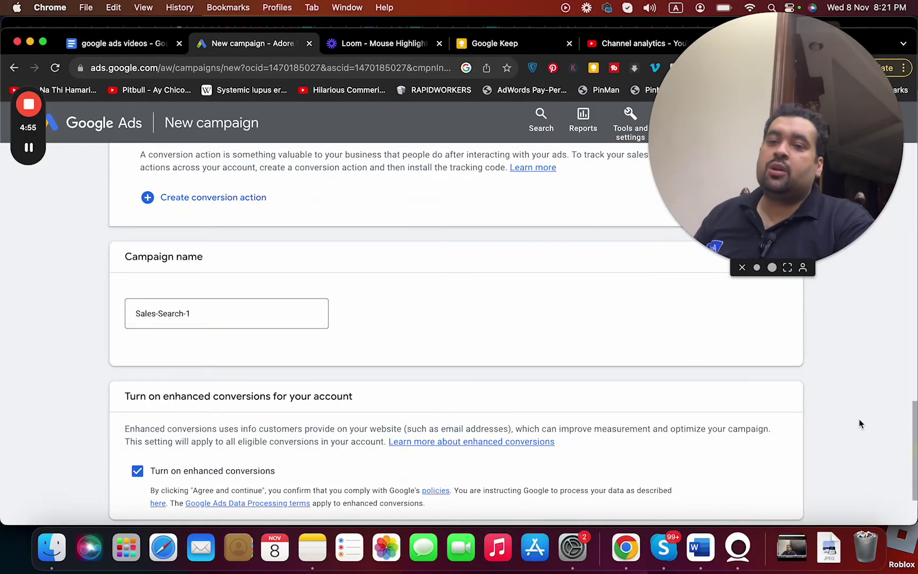
{"action": "left_click_drag", "start_coordinate": [914, 425], "coordinate": [914, 461]}
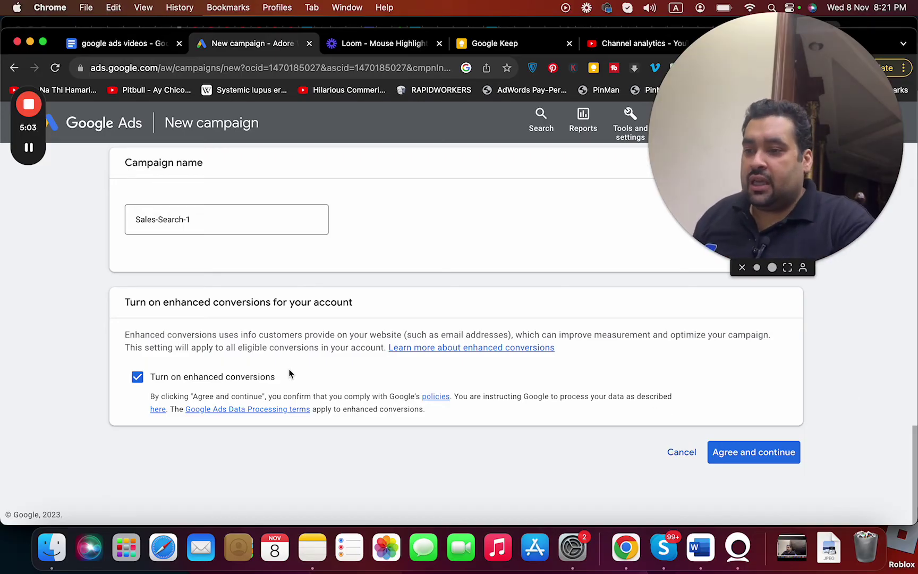
{"action": "left_click", "coordinate": [790, 454]}
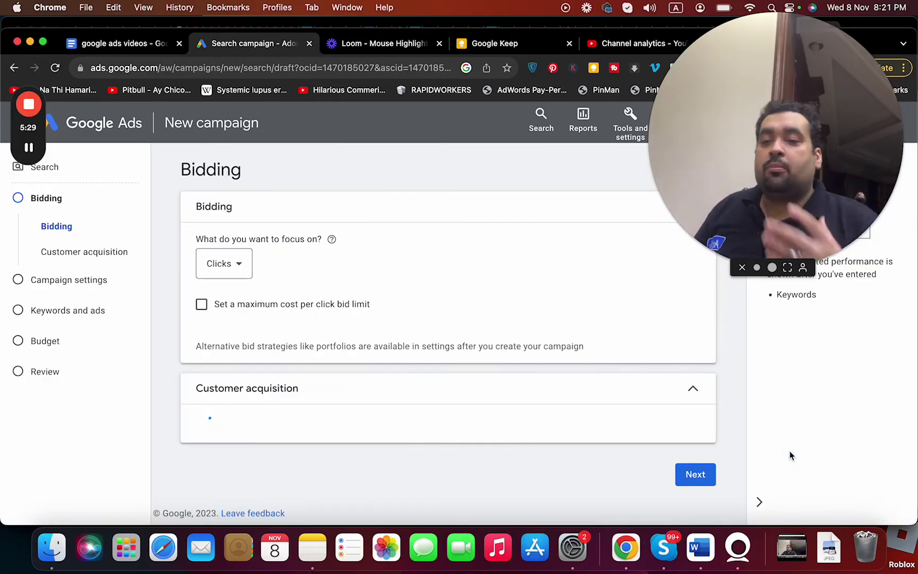
Review the bidding focus options and choose Clicks as the campaign's focus
{"action": "left_click", "coordinate": [223, 266]}
{"action": "mouse_move", "coordinate": [224, 267]}
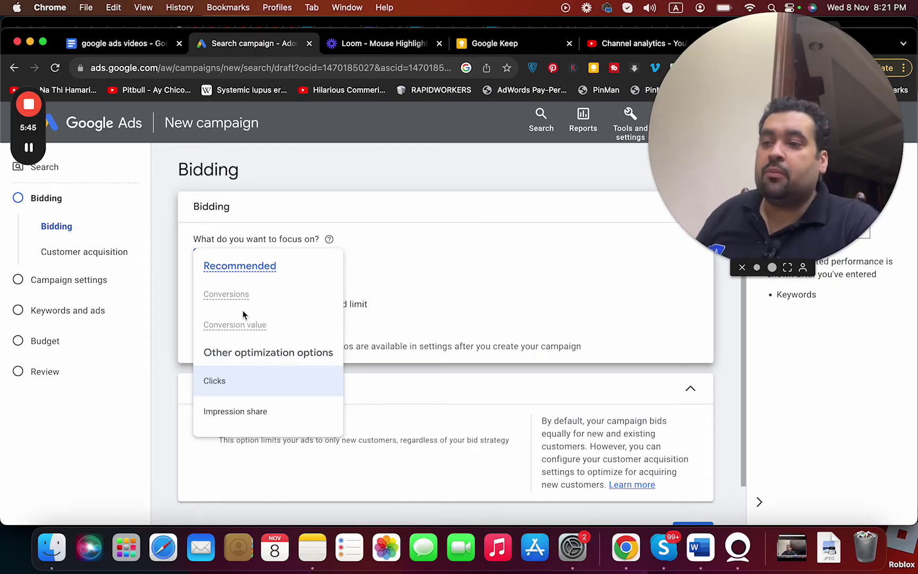
{"action": "mouse_move", "coordinate": [239, 301]}
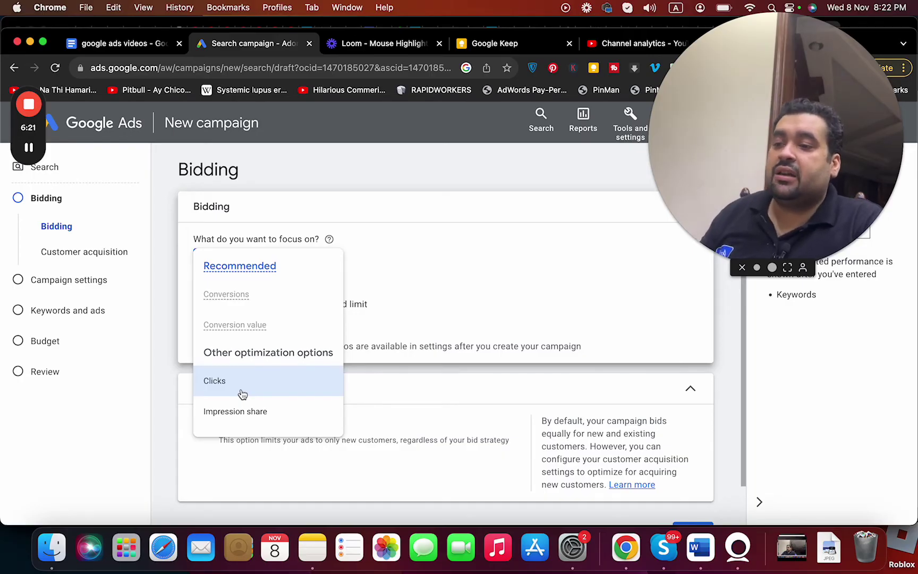
{"action": "left_click", "coordinate": [242, 393]}
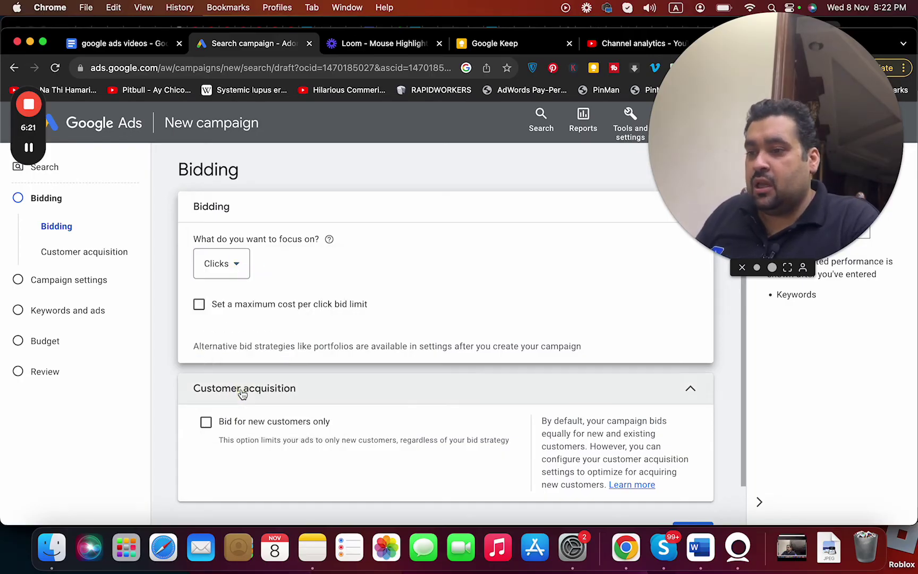
Enable the maximum cost per click bid limit and set it to $5.44
{"action": "left_click", "coordinate": [328, 309]}
{"action": "left_click", "coordinate": [264, 353]}
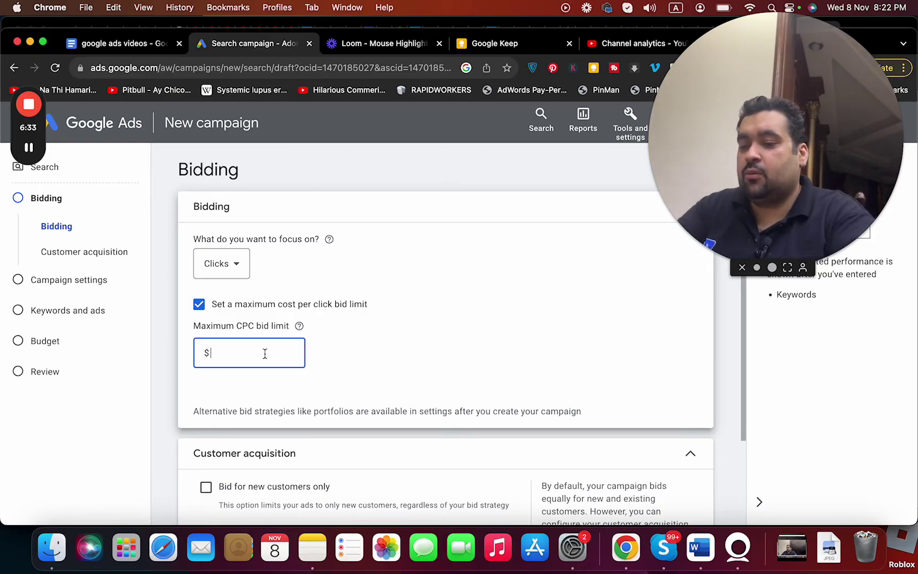
{"action": "type", "text": "5.44"}
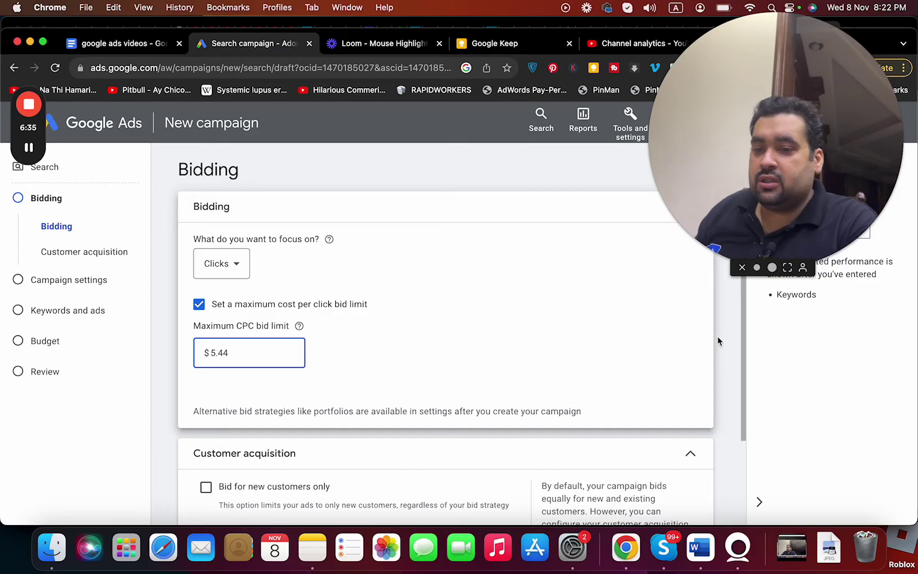
{"action": "left_click_drag", "start_coordinate": [743, 355], "coordinate": [745, 436]}
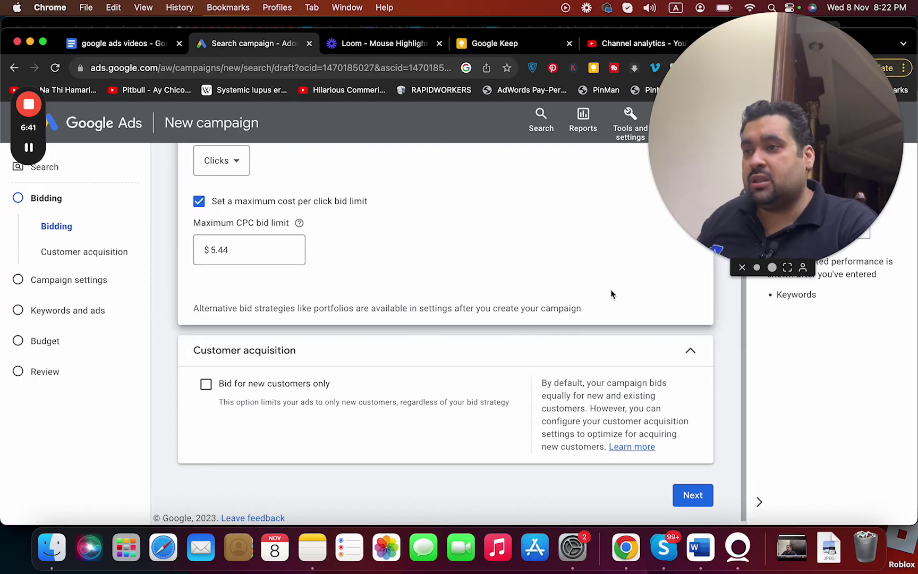
Switch to the Google Docs document and write "100 people. 4 people are converting. 20$ for each 4 people." a few lines below the heading
{"action": "left_click", "coordinate": [152, 43]}
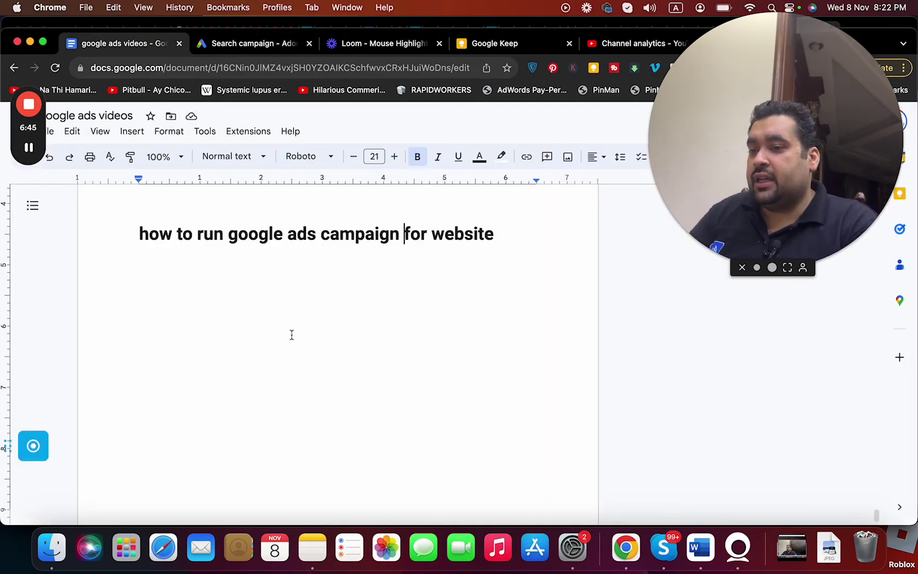
{"action": "left_click", "coordinate": [544, 225]}
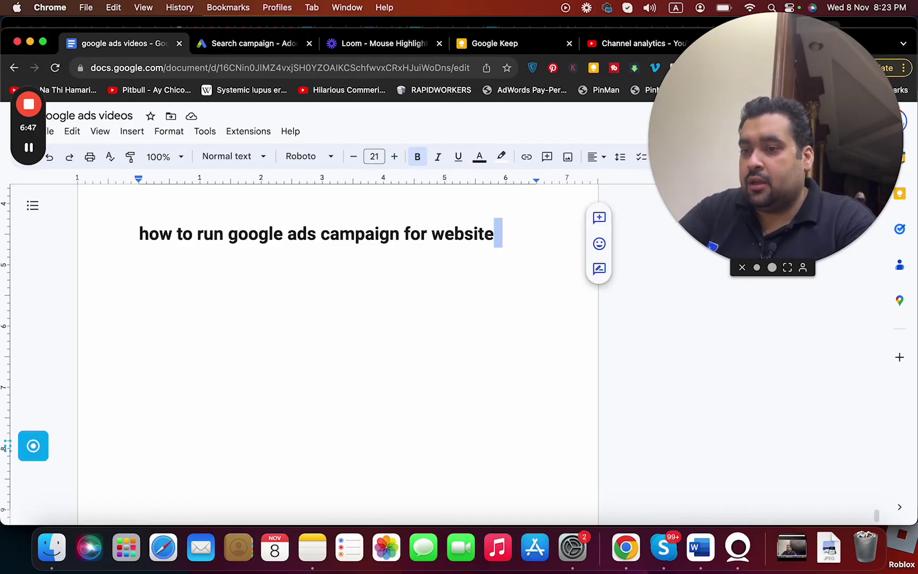
{"action": "key", "text": "Return"}
{"action": "key", "text": "Return"}
{"action": "key", "text": "Return"}
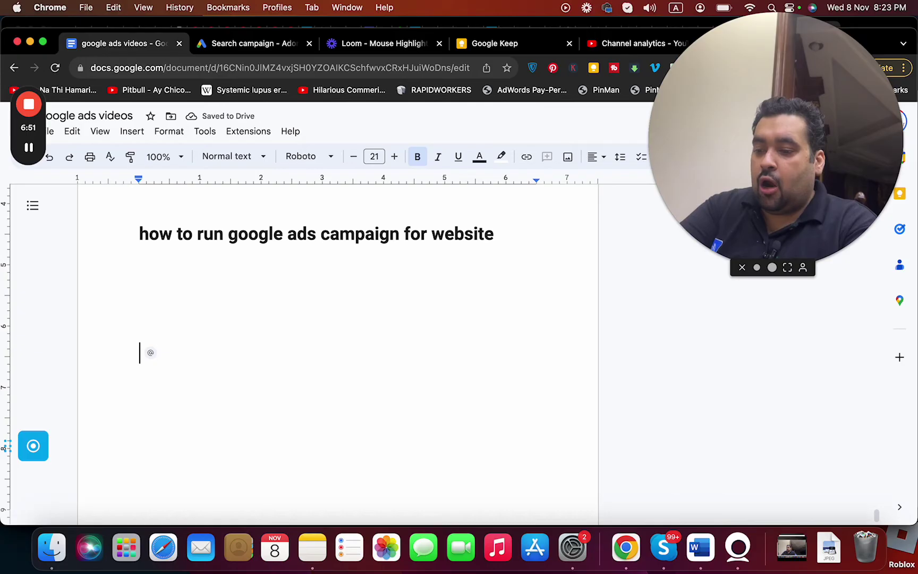
{"action": "type", "text": "100 people. 4 people "}
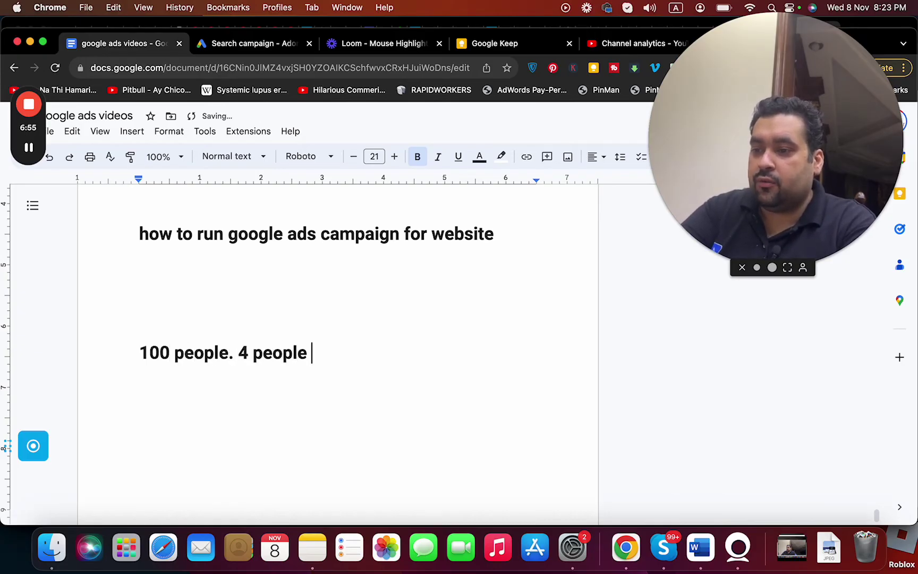
{"action": "type", "text": "are converting."}
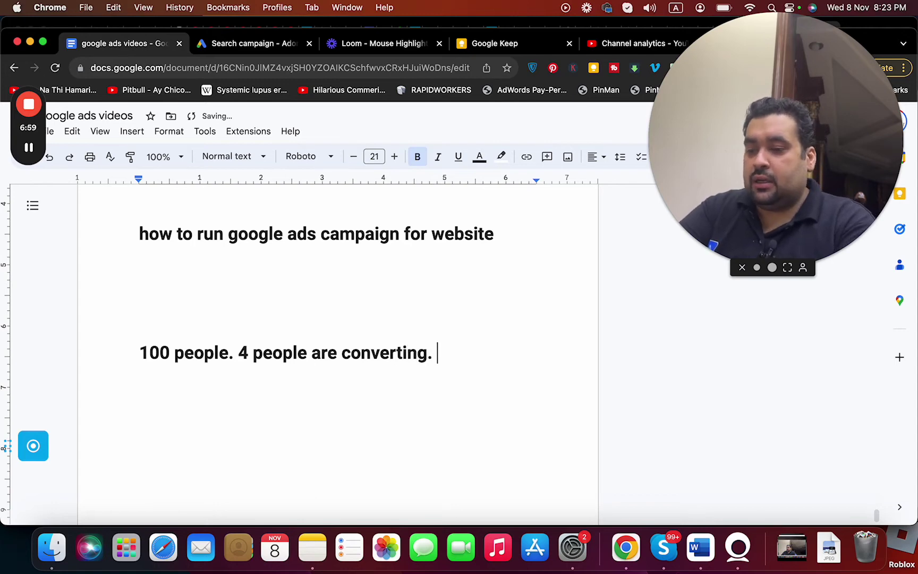
{"action": "type", "text": " 20$ f"}
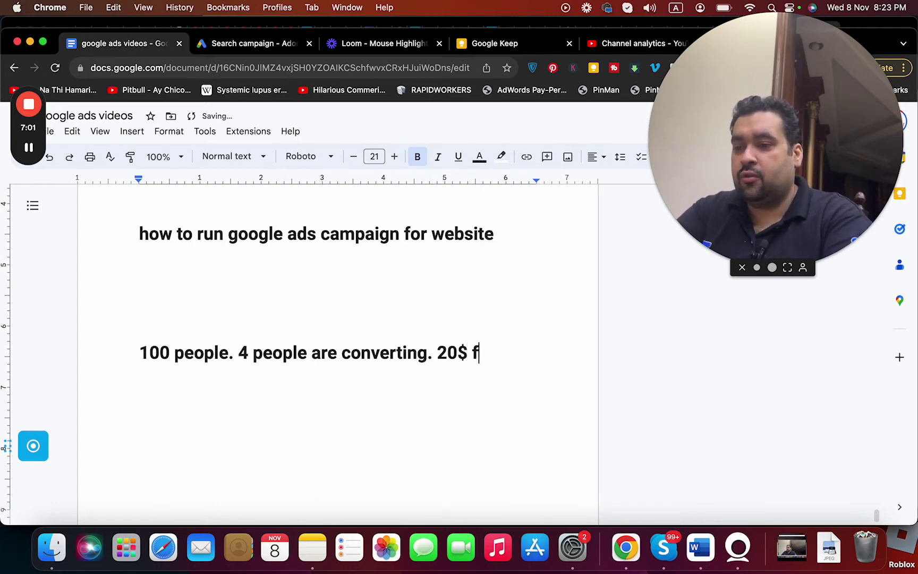
{"action": "type", "text": "or each "}
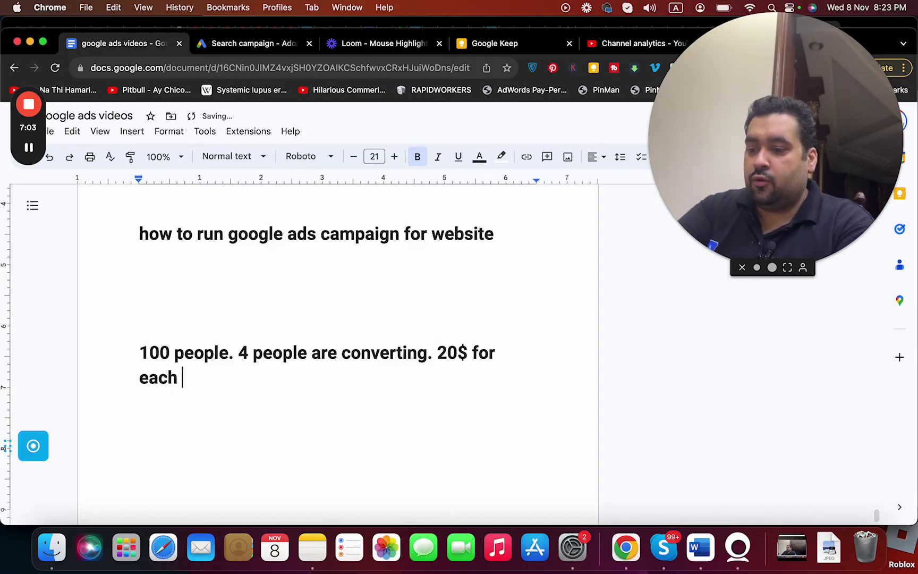
{"action": "type", "text": "4 people."}
Add a new line to the notes reading "80$ for 100 people."
{"action": "key", "text": "Return"}
{"action": "type", "text": "80$ "}
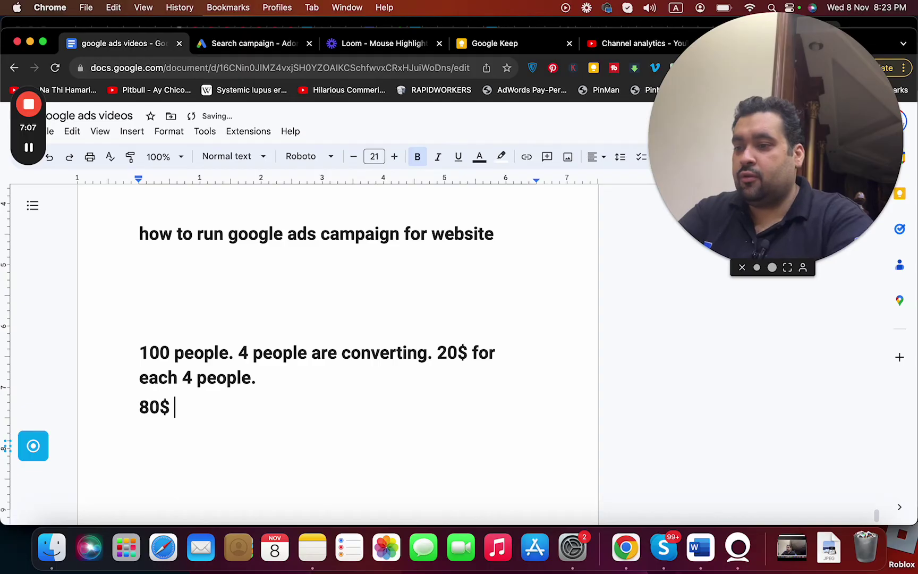
{"action": "type", "text": "for 100 people."}
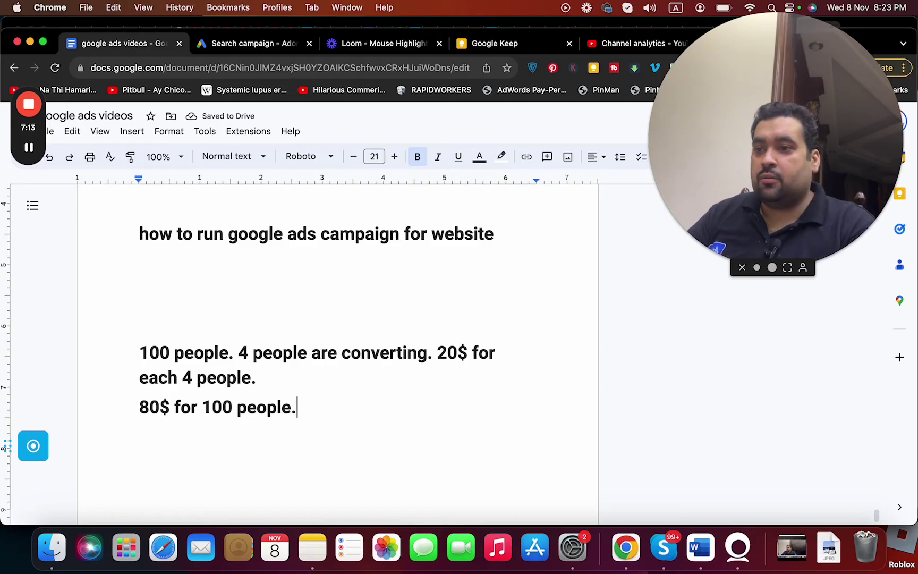
Return to the Google Ads campaign and continue to the campaign settings, keeping Google search partners and the Display Network included
{"action": "left_click", "coordinate": [270, 47]}
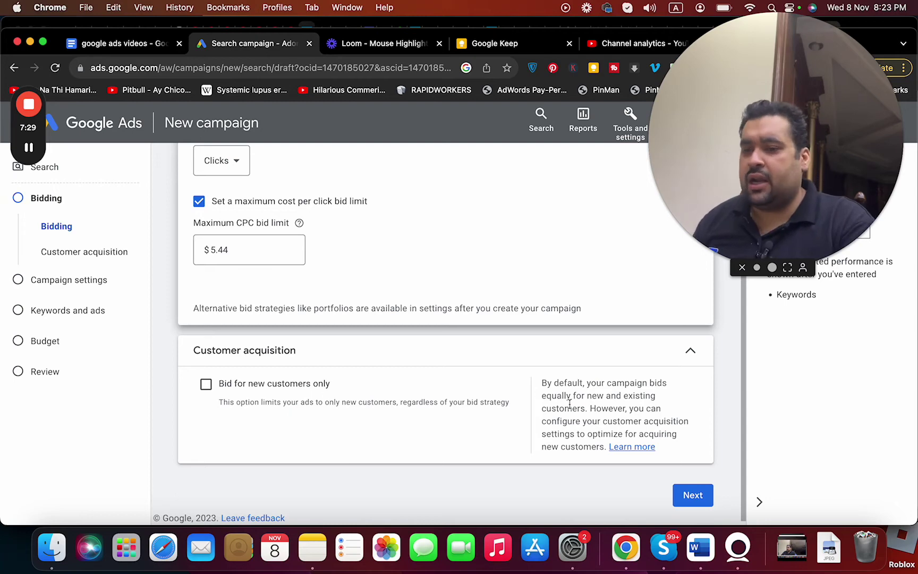
{"action": "left_click", "coordinate": [684, 496]}
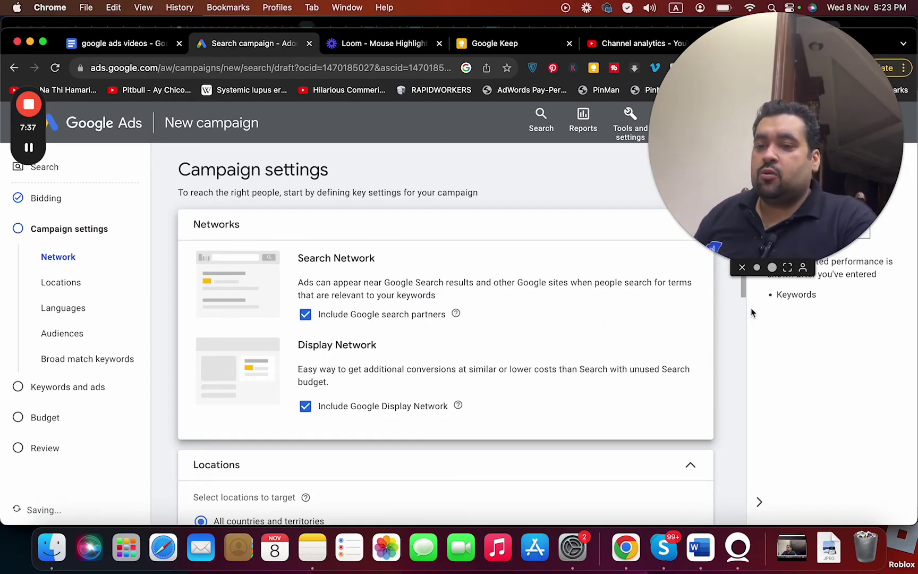
{"action": "scroll", "coordinate": [745, 297], "scroll_direction": "down", "scroll_amount": 1}
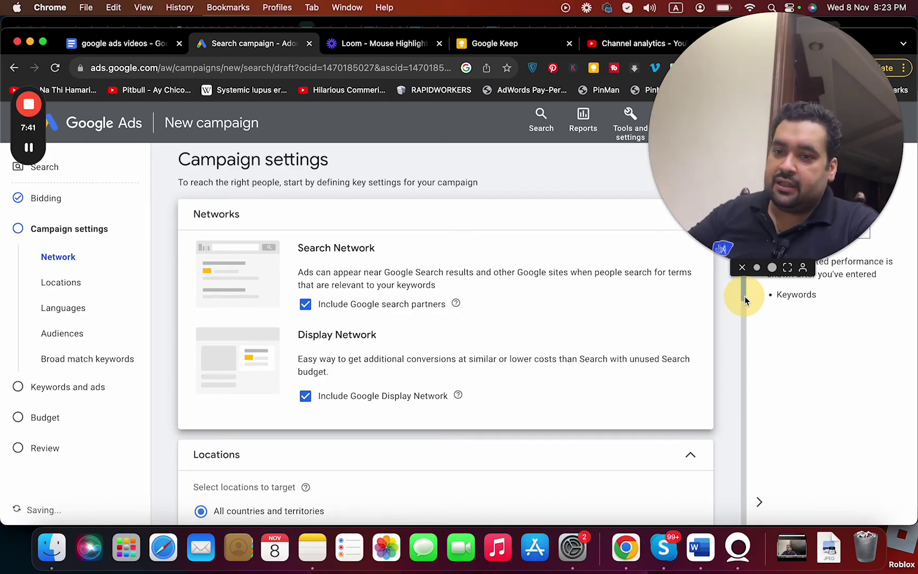
{"action": "scroll", "coordinate": [744, 298], "scroll_direction": "down", "scroll_amount": 1}
{"action": "scroll", "coordinate": [745, 300], "scroll_direction": "down", "scroll_amount": 1}
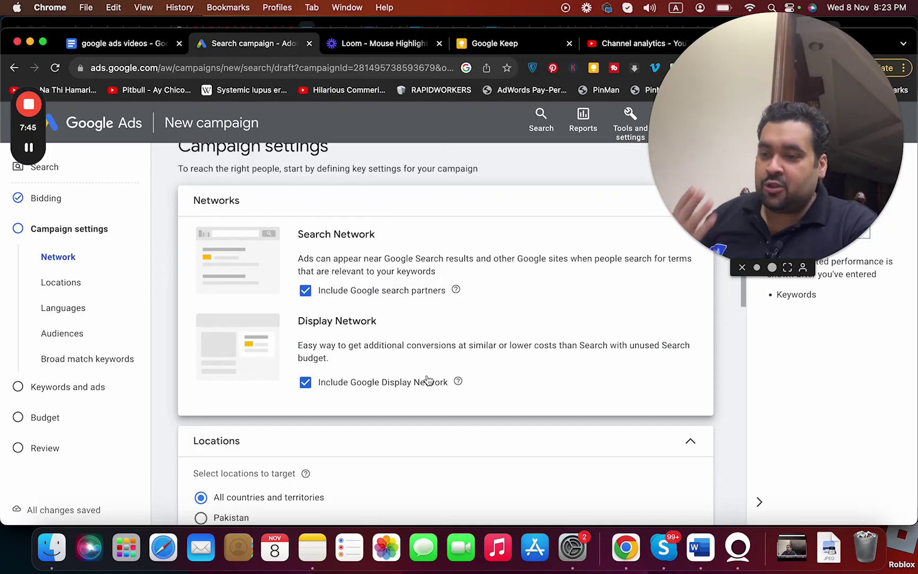
Expand the location options and target by Presence: people in or regularly in the targeted locations
{"action": "left_click_drag", "start_coordinate": [742, 301], "coordinate": [745, 379]}
{"action": "left_click", "coordinate": [269, 399]}
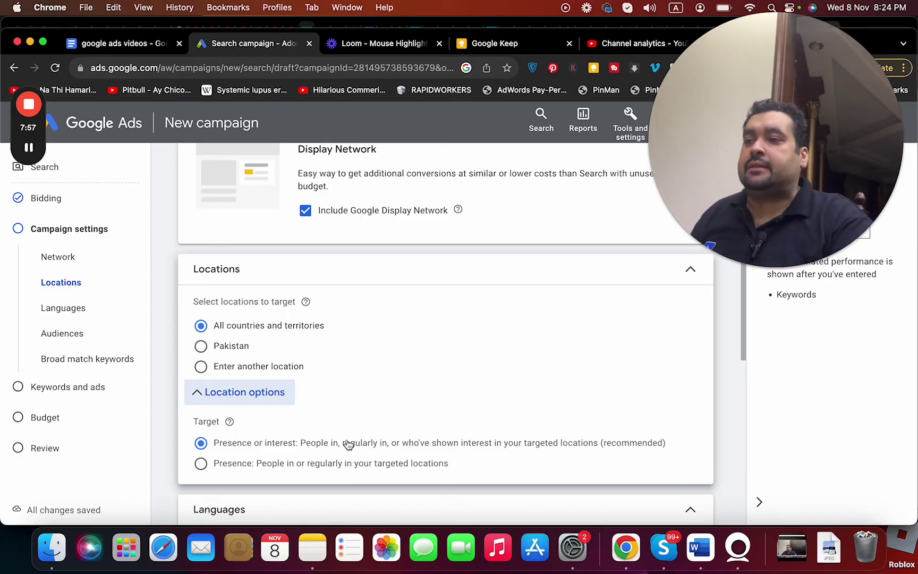
{"action": "left_click", "coordinate": [301, 465]}
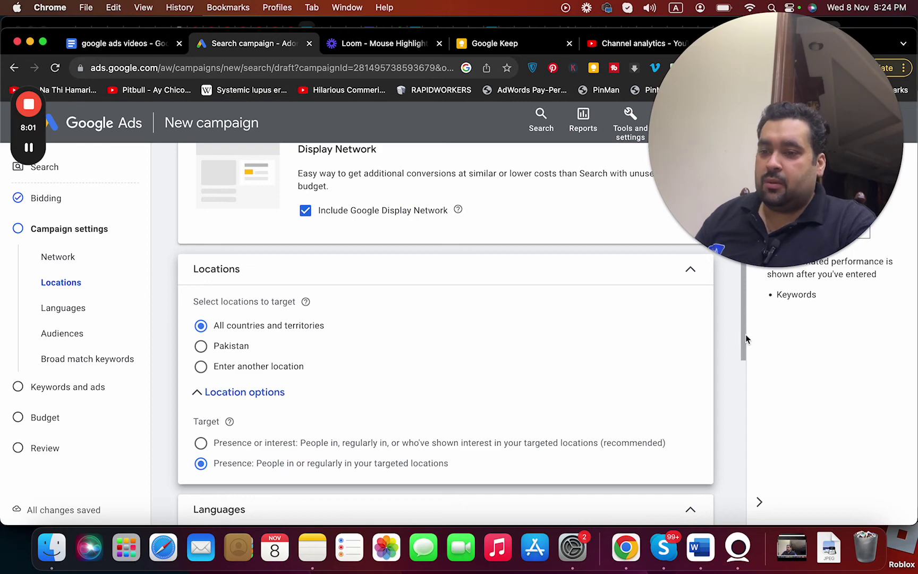
Try to target another location by searching for "lahore"
{"action": "left_click", "coordinate": [212, 375]}
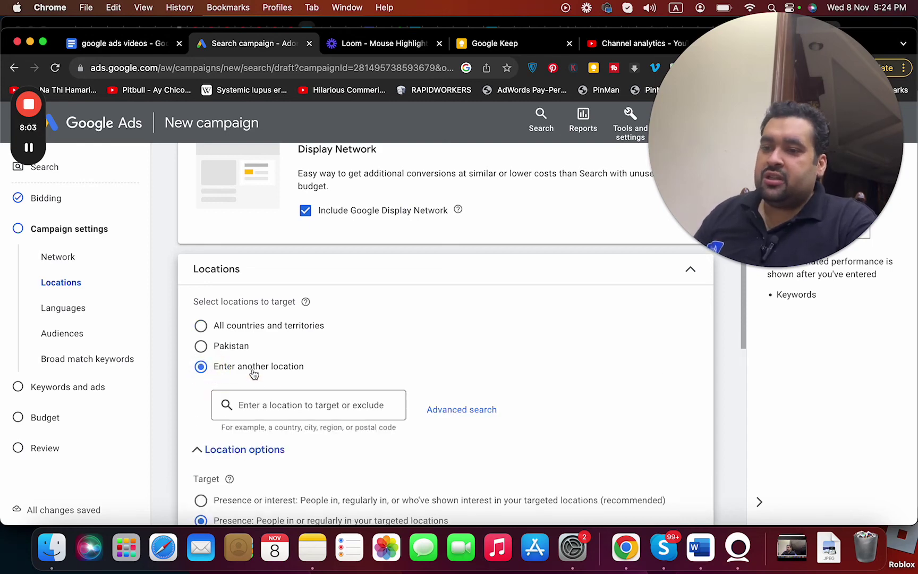
{"action": "left_click", "coordinate": [321, 401]}
{"action": "type", "text": "lahore"}
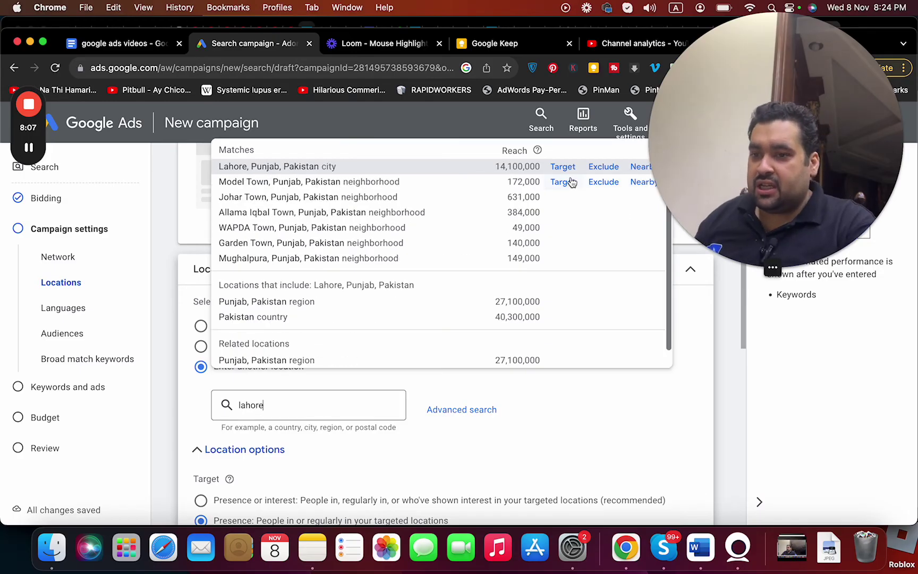
{"action": "left_click", "coordinate": [692, 311]}
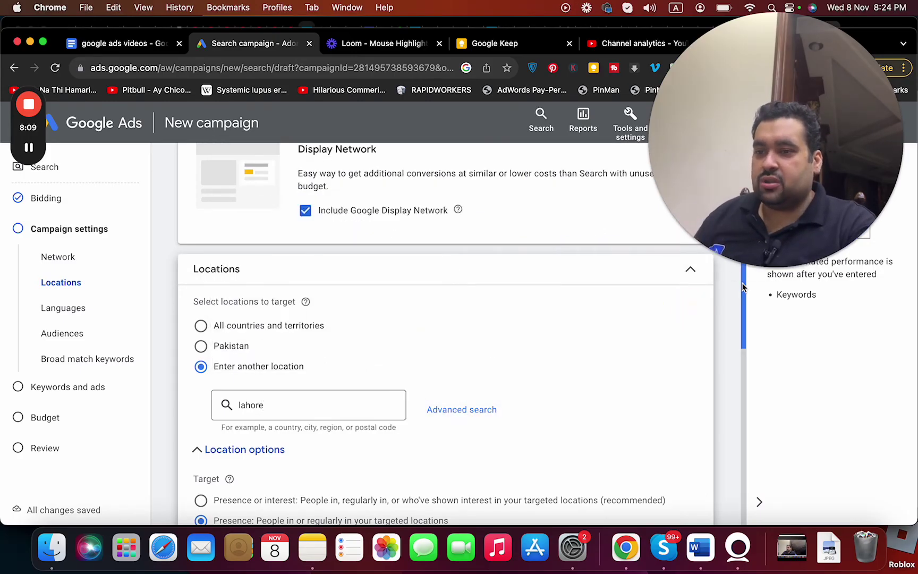
Continue through keywords and ads with the prefilled content for Ad group 1, finish the ad, and proceed to the budget
{"action": "left_click_drag", "start_coordinate": [743, 305], "coordinate": [749, 493]}
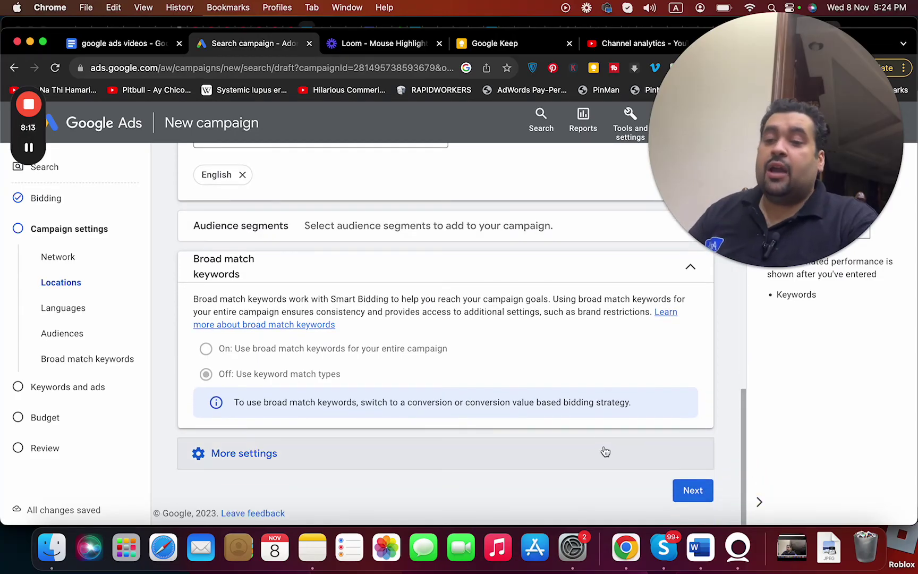
{"action": "left_click", "coordinate": [693, 492]}
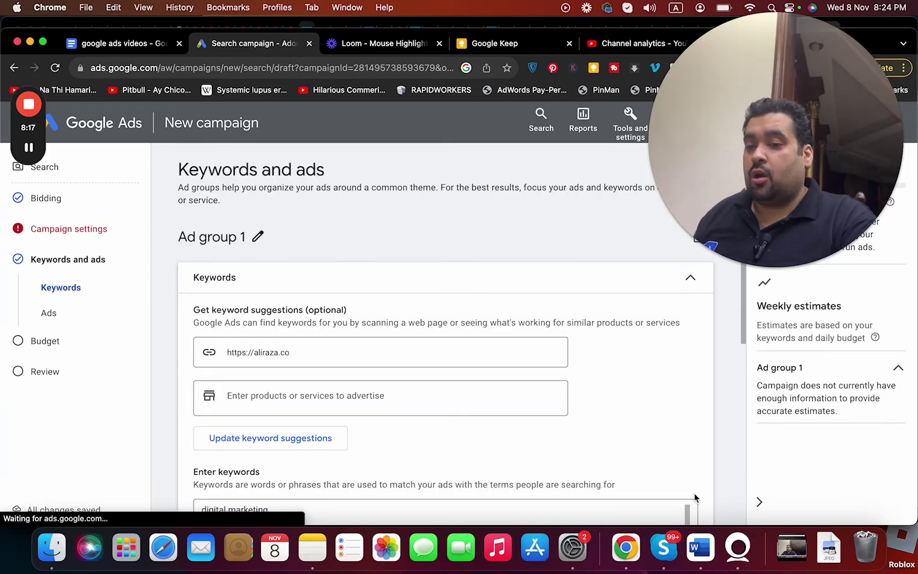
{"action": "left_click_drag", "start_coordinate": [742, 330], "coordinate": [752, 463]}
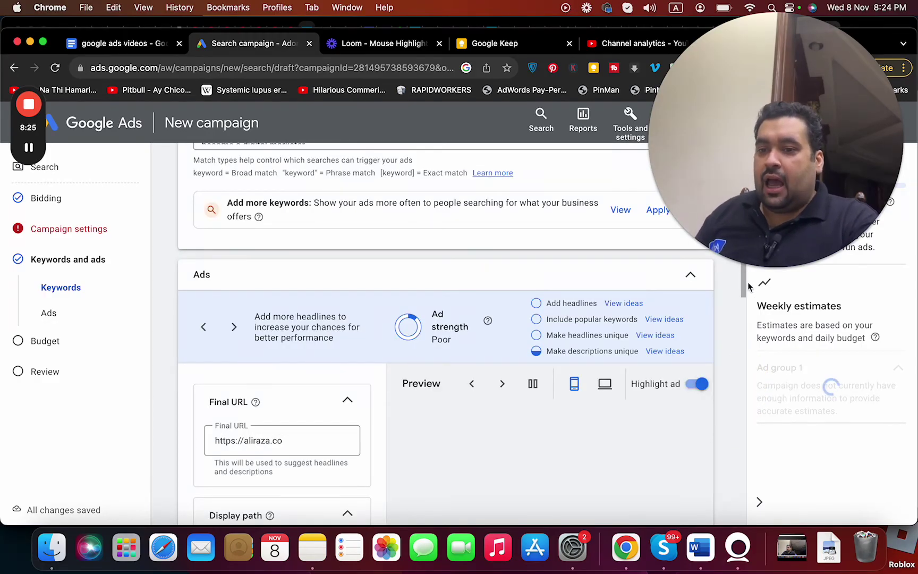
{"action": "left_click_drag", "start_coordinate": [739, 312], "coordinate": [744, 523]}
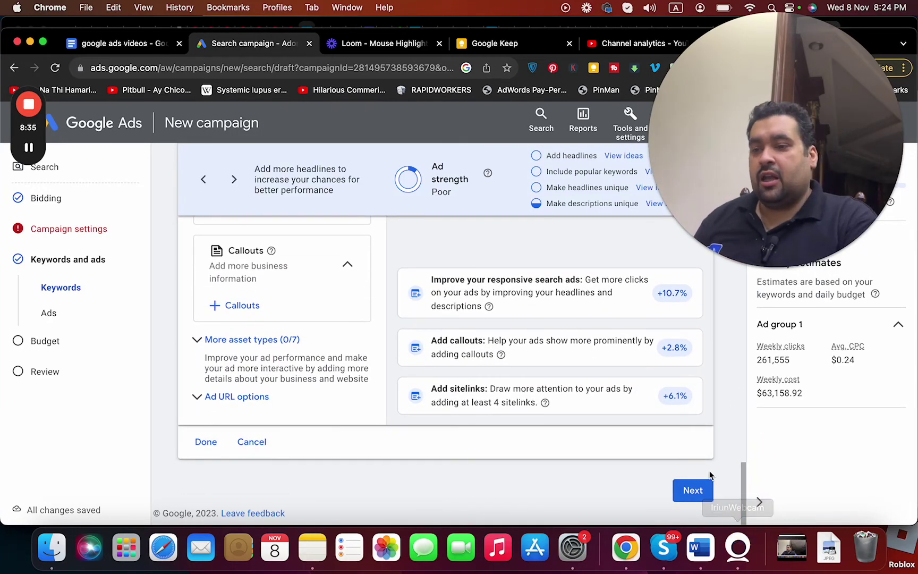
{"action": "left_click_drag", "start_coordinate": [845, 154], "coordinate": [696, 130]}
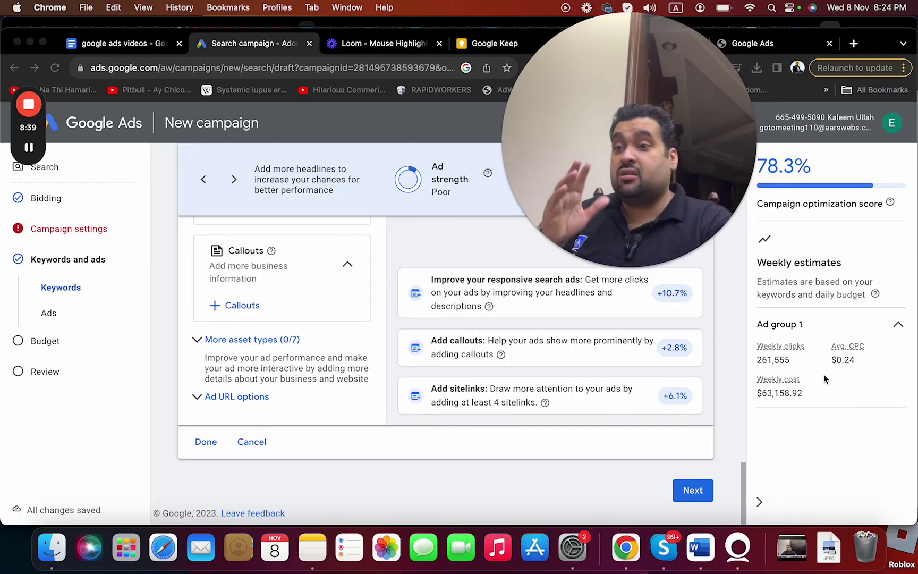
{"action": "left_click", "coordinate": [206, 442]}
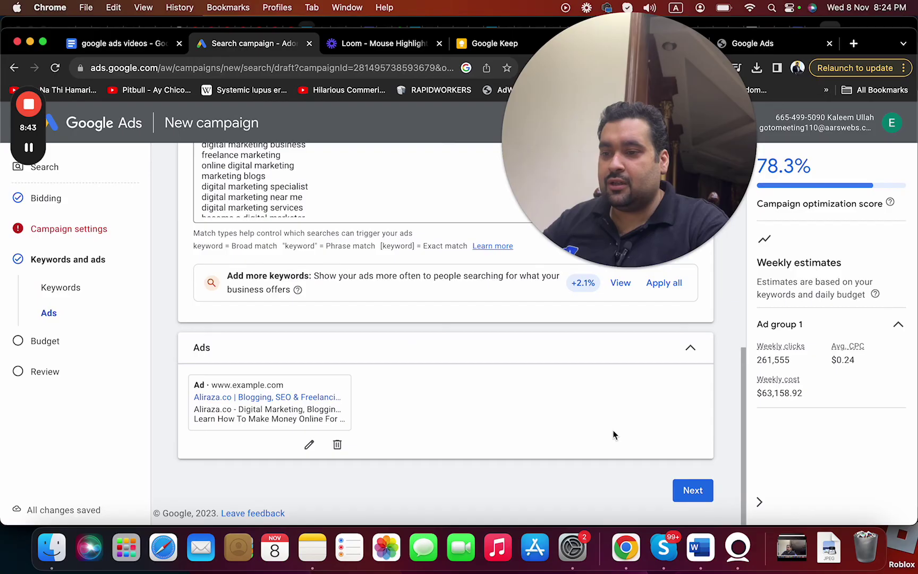
{"action": "left_click", "coordinate": [691, 490]}
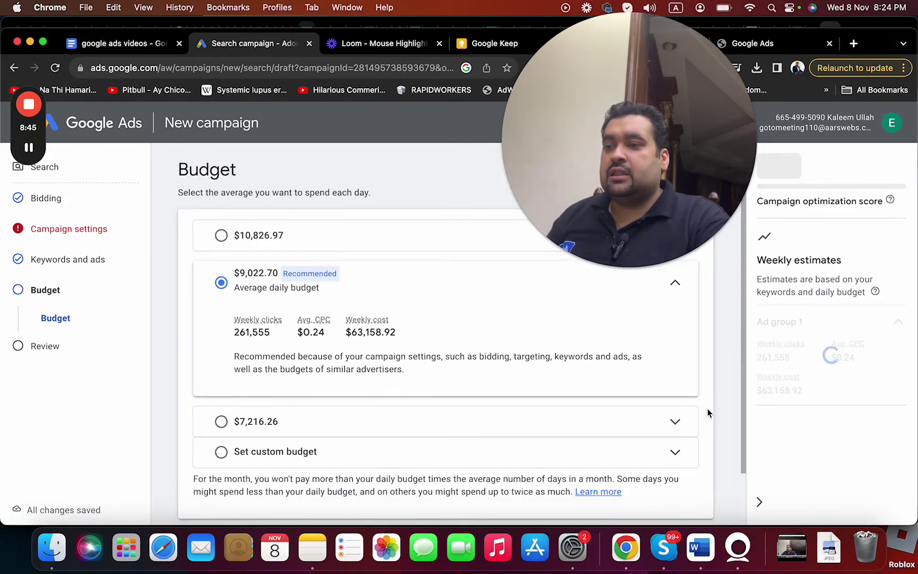
Set a custom average daily budget of $22.70 and continue to the campaign review
{"action": "left_click", "coordinate": [264, 452]}
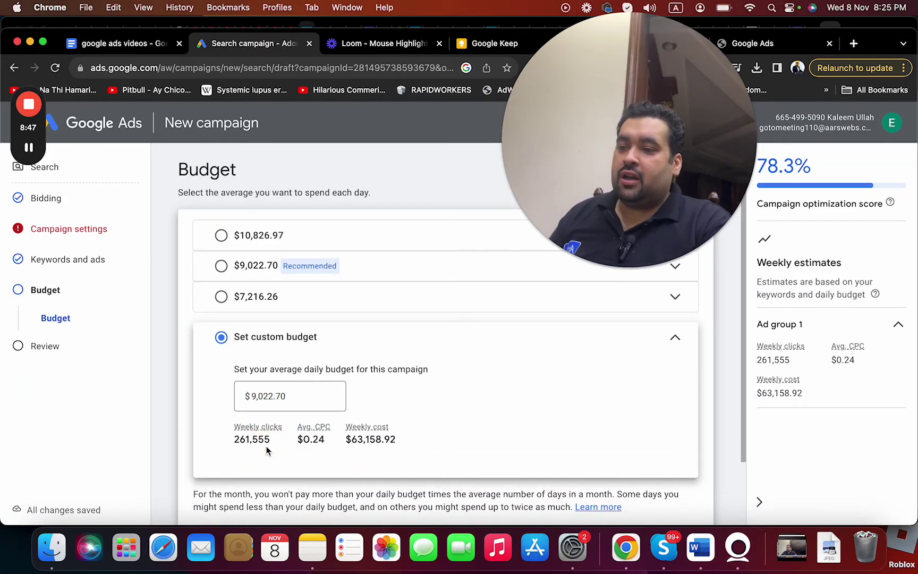
{"action": "left_click_drag", "start_coordinate": [265, 396], "coordinate": [201, 395]}
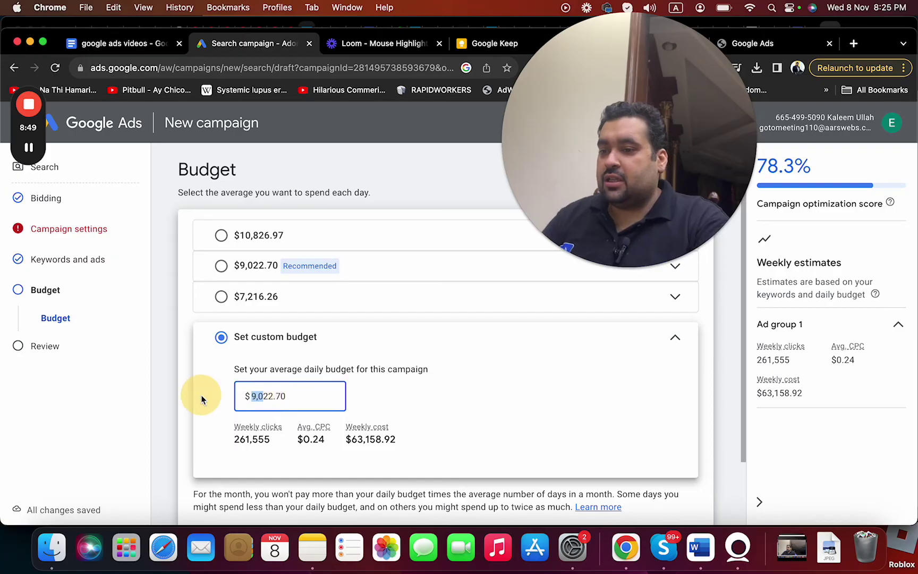
{"action": "key", "text": "BackSpace"}
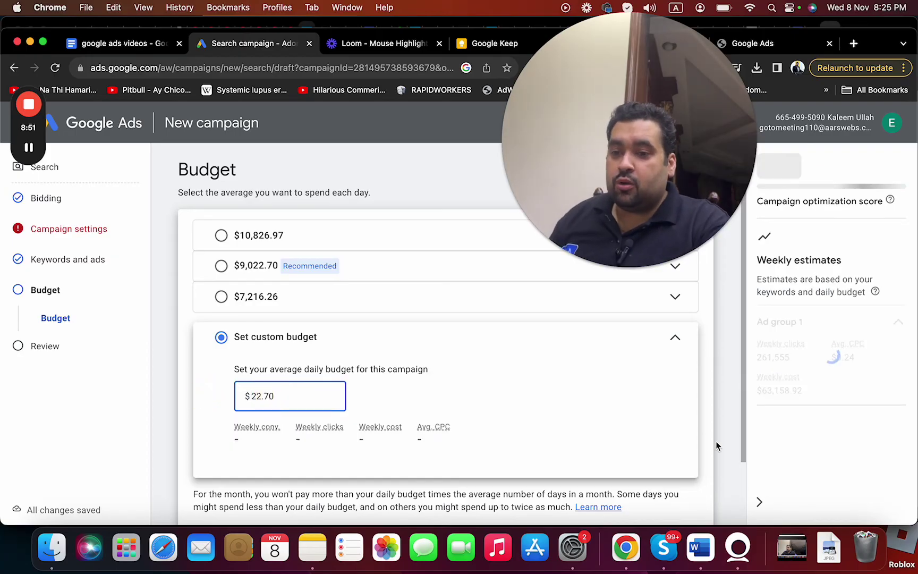
{"action": "left_click", "coordinate": [745, 450]}
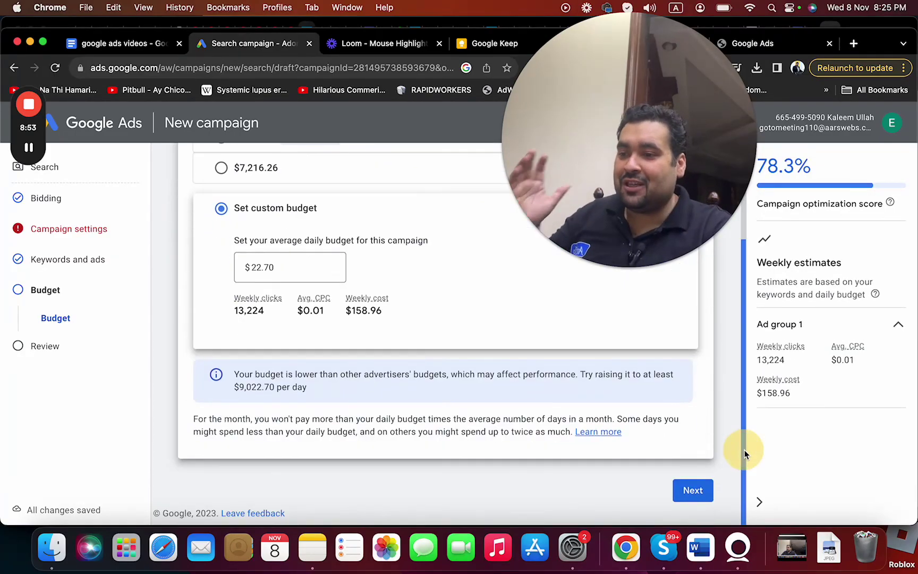
{"action": "left_click", "coordinate": [694, 490]}
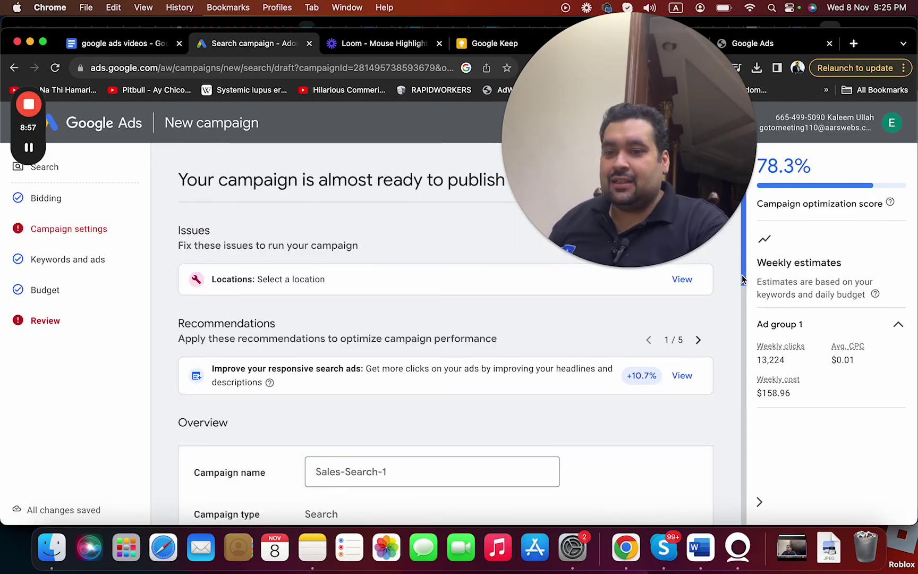
Resolve the location issue by setting Pakistan as the campaign's target location, and return to the review
{"action": "scroll", "coordinate": [744, 303], "scroll_direction": "down", "scroll_amount": 3}
{"action": "left_click_drag", "start_coordinate": [744, 303], "coordinate": [737, 414]}
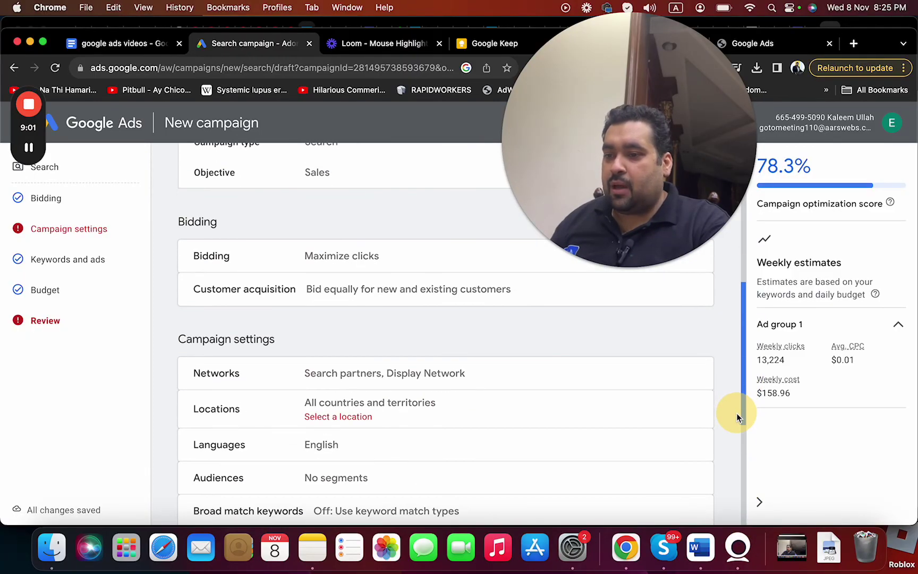
{"action": "left_click", "coordinate": [486, 424]}
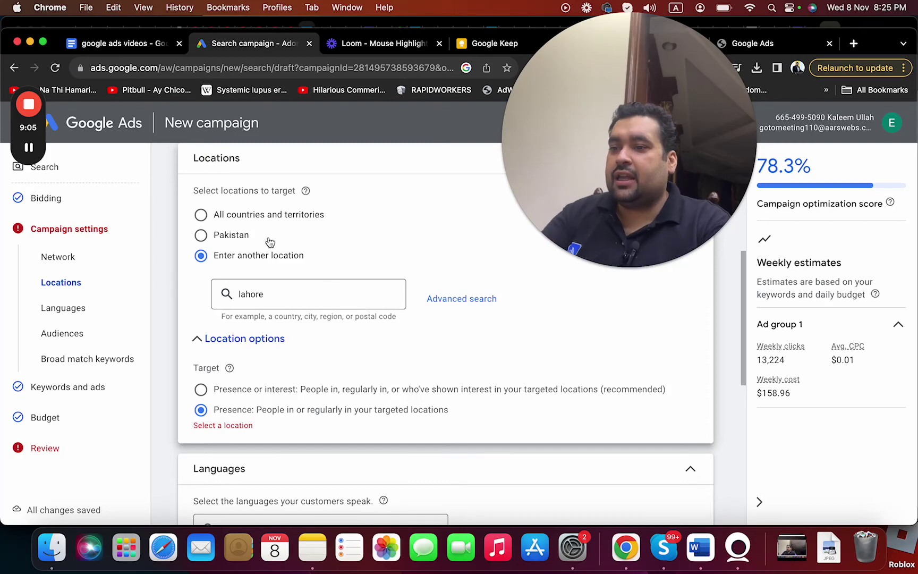
{"action": "left_click", "coordinate": [263, 237]}
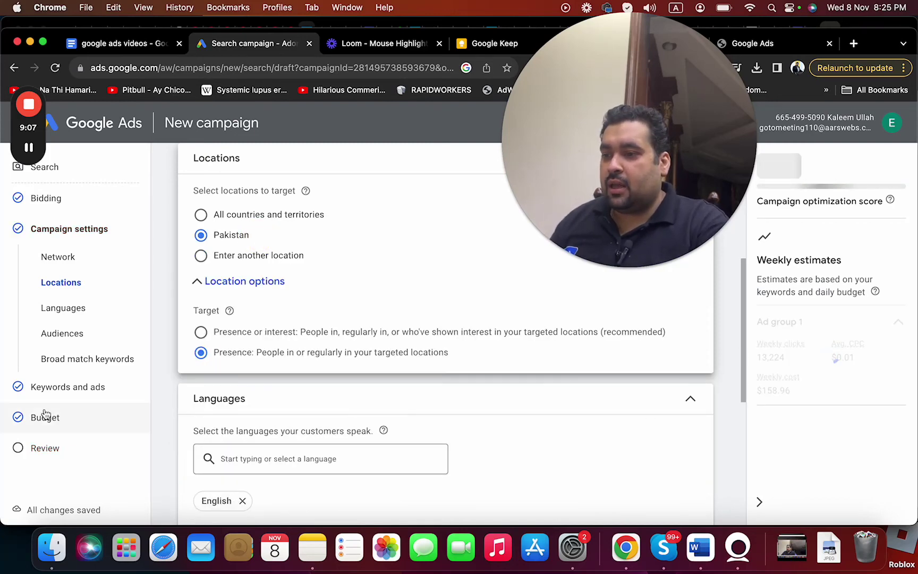
{"action": "left_click", "coordinate": [36, 448]}
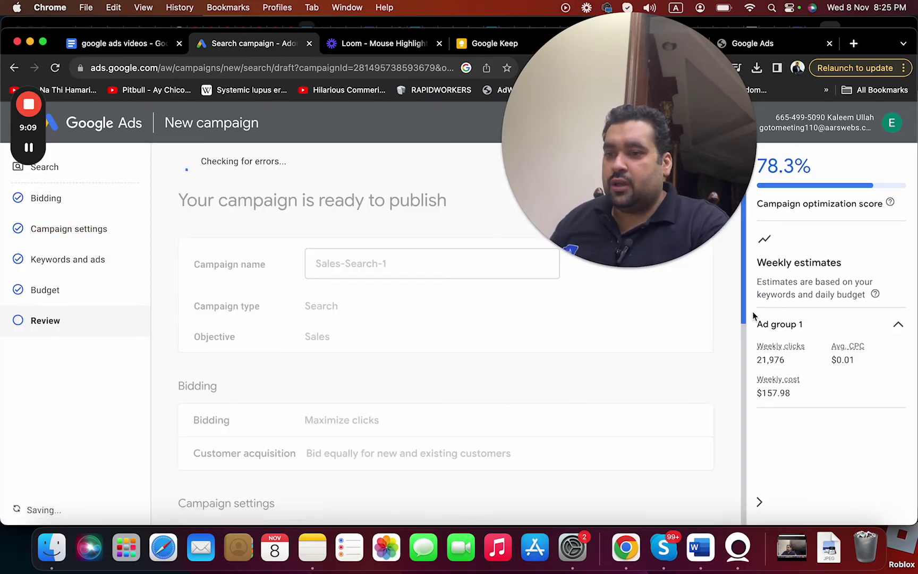
{"action": "left_click_drag", "start_coordinate": [688, 149], "coordinate": [439, 151]}
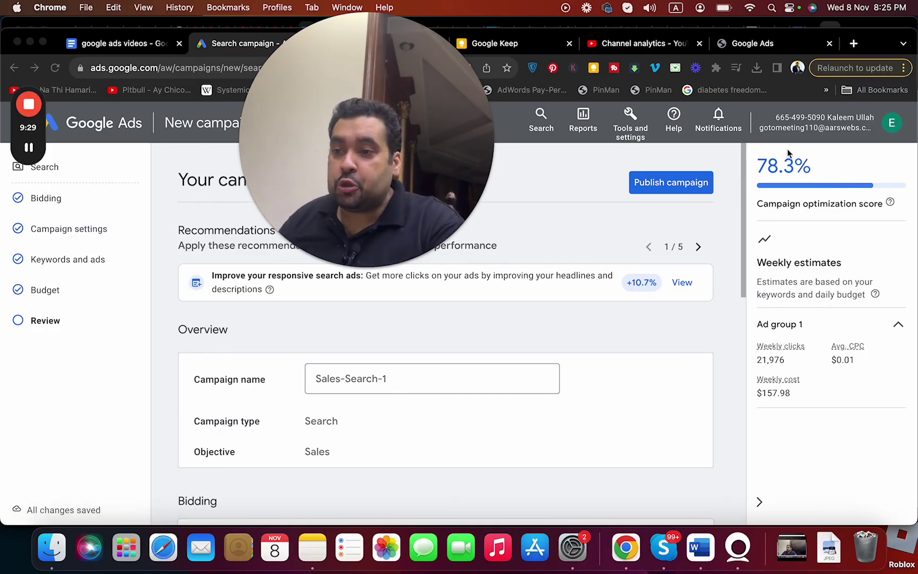
Publish the reviewed Sales-Search-1 campaign
{"action": "left_click", "coordinate": [740, 258]}
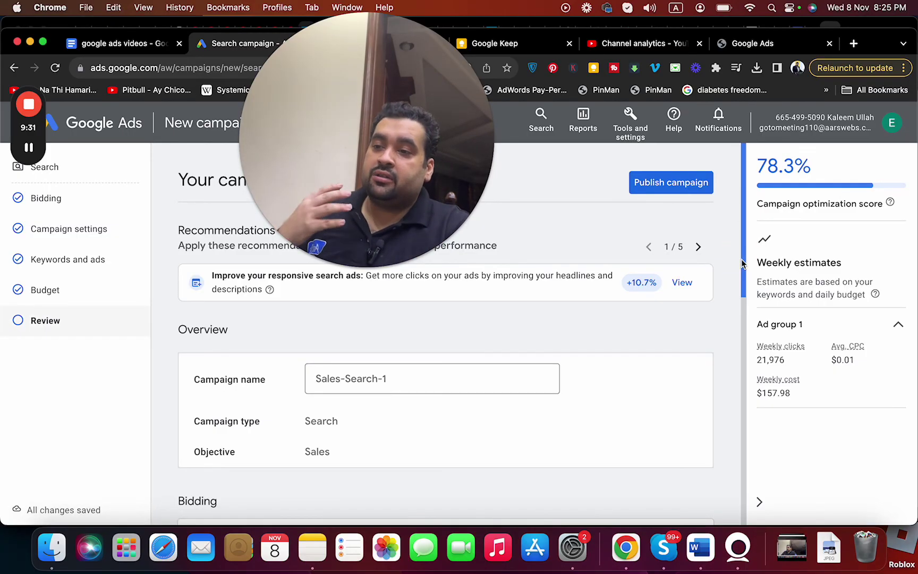
{"action": "left_click", "coordinate": [661, 186]}
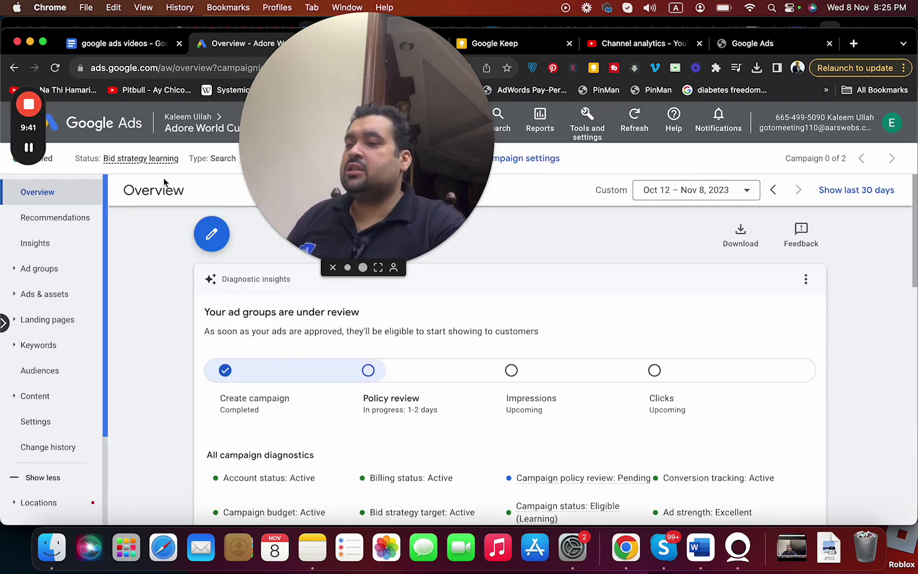
Go to the list of all campaigns in the account and pause the Sales-Search-1 campaign
{"action": "left_click_drag", "start_coordinate": [340, 88], "coordinate": [586, 250]}
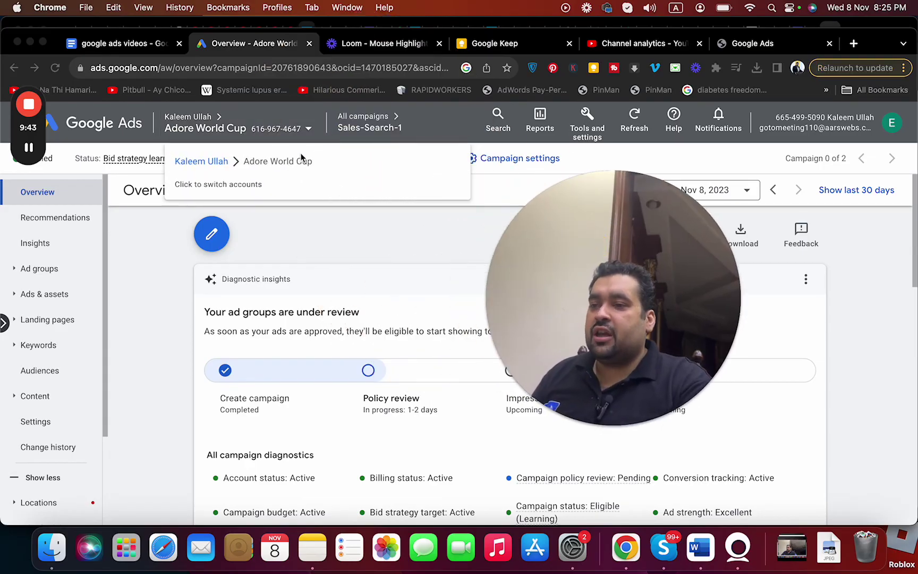
{"action": "left_click", "coordinate": [139, 285]}
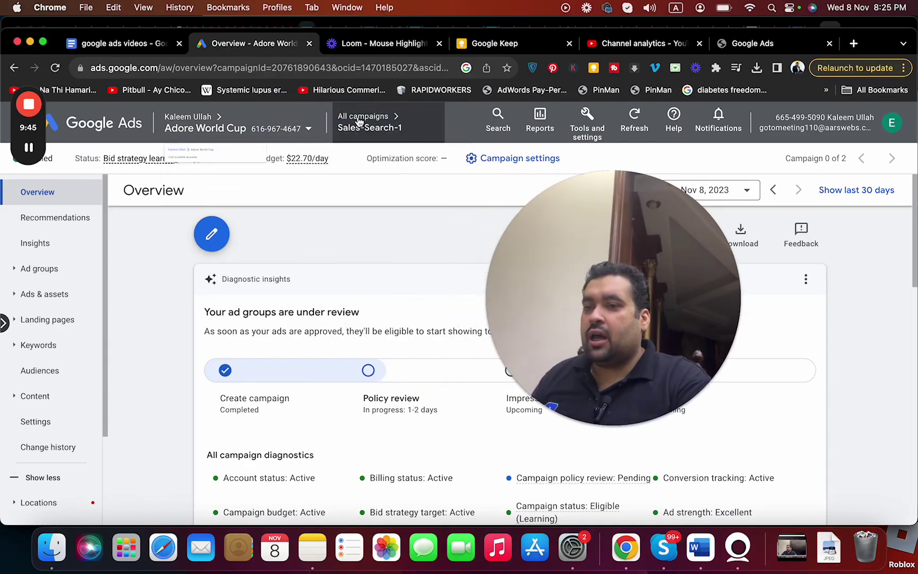
{"action": "left_click", "coordinate": [363, 116]}
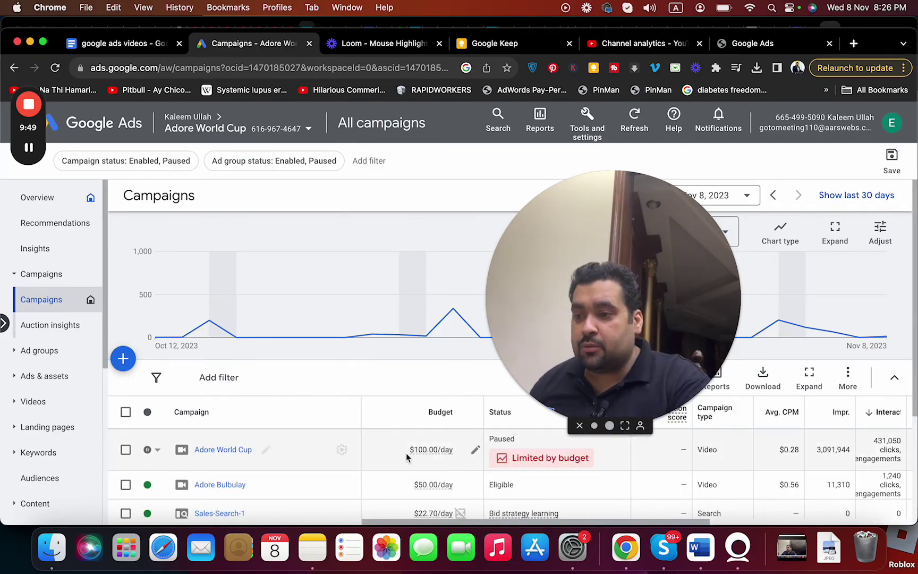
{"action": "left_click", "coordinate": [147, 513]}
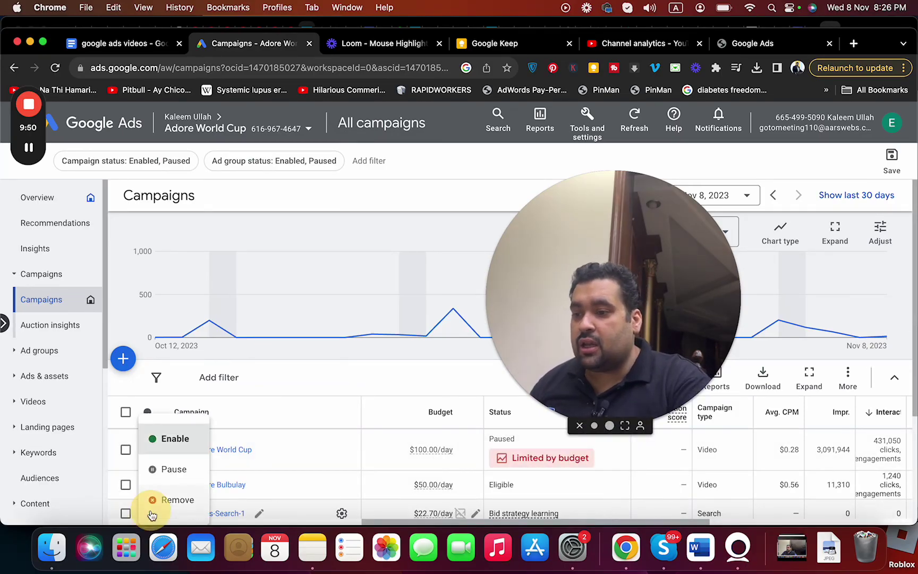
{"action": "left_click", "coordinate": [167, 470]}
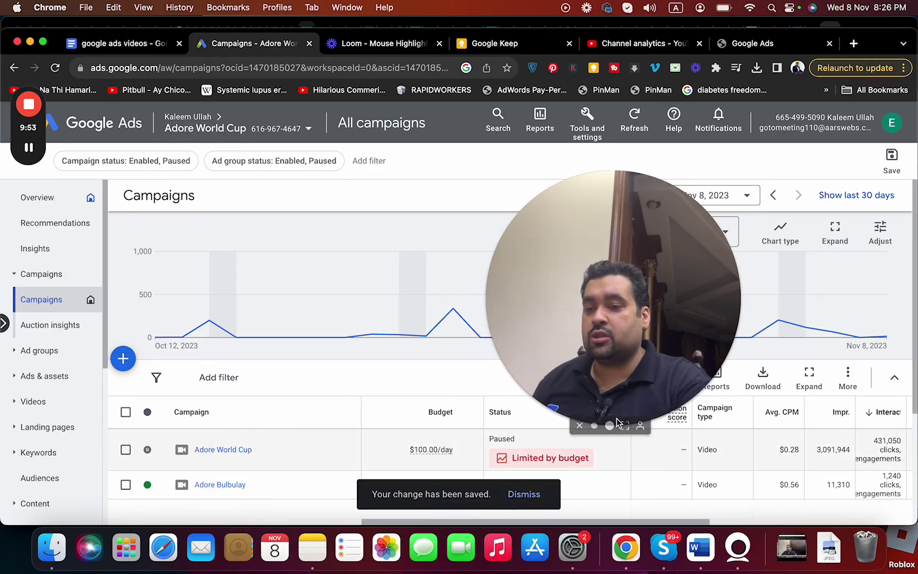
{"action": "left_click", "coordinate": [623, 425]}
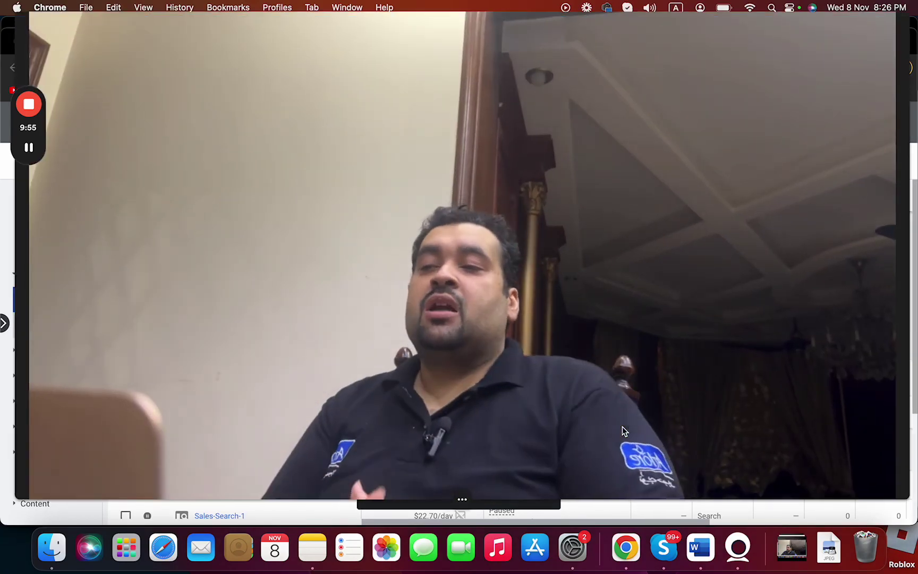